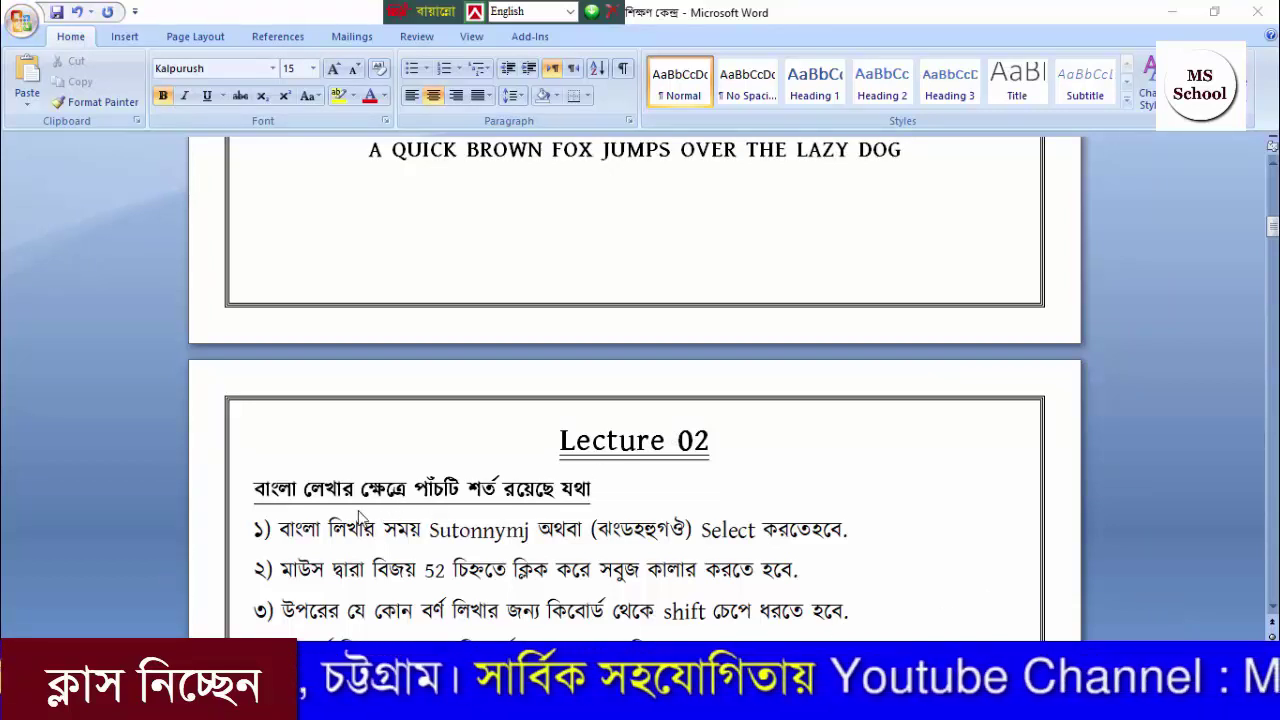
Step: Create a new Word document on the desktop, New Microsoft Office Word Document (3), and open it
{"action": "left_click", "coordinate": [1174, 14]}
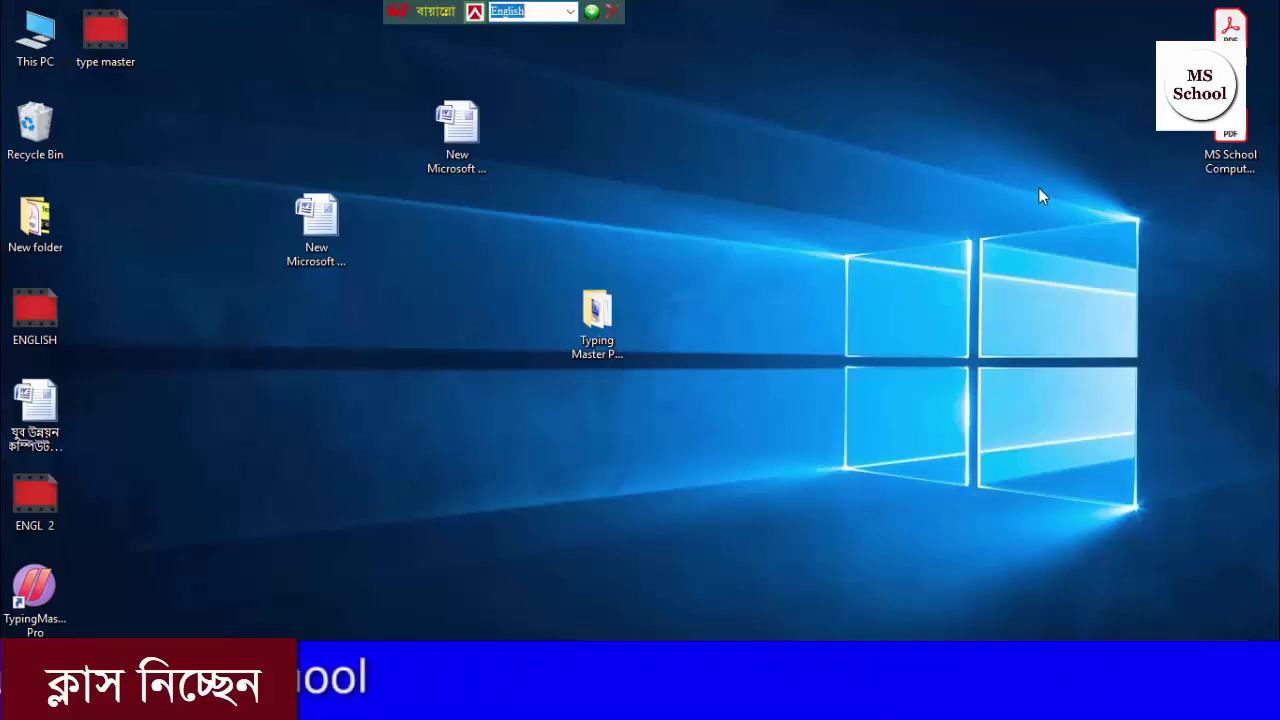
{"action": "right_click", "coordinate": [665, 165]}
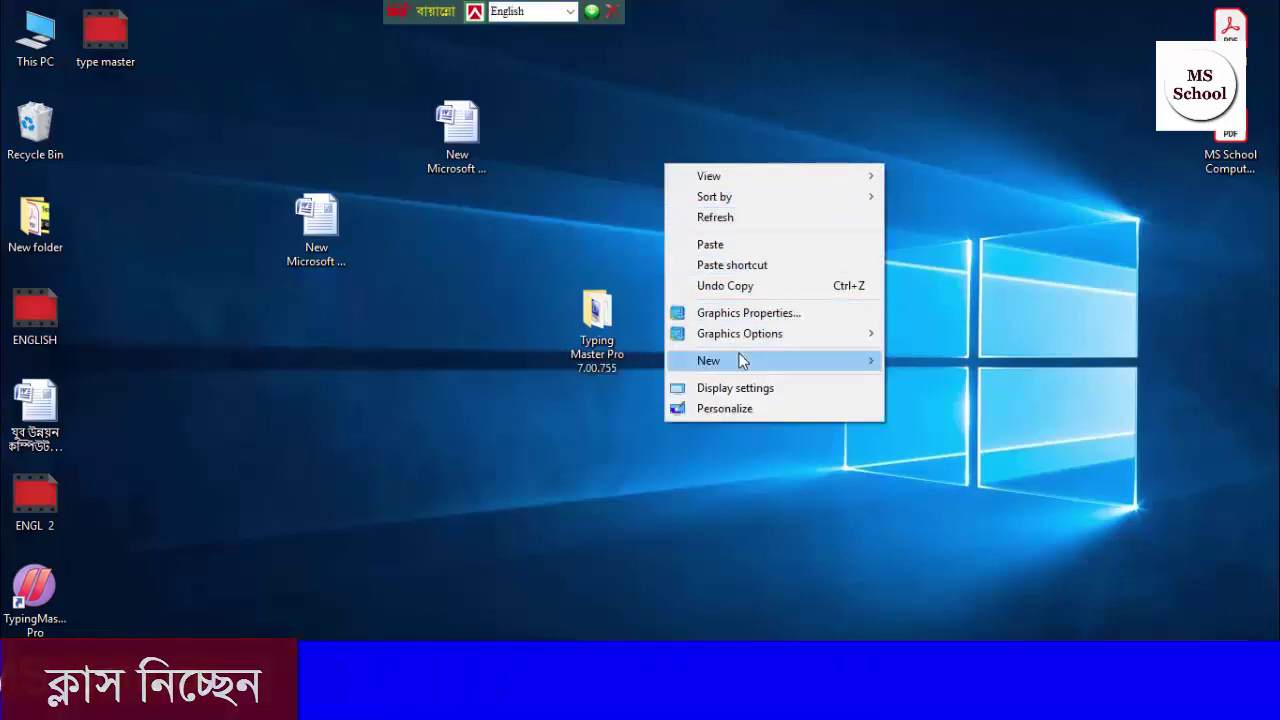
{"action": "left_click", "coordinate": [850, 364]}
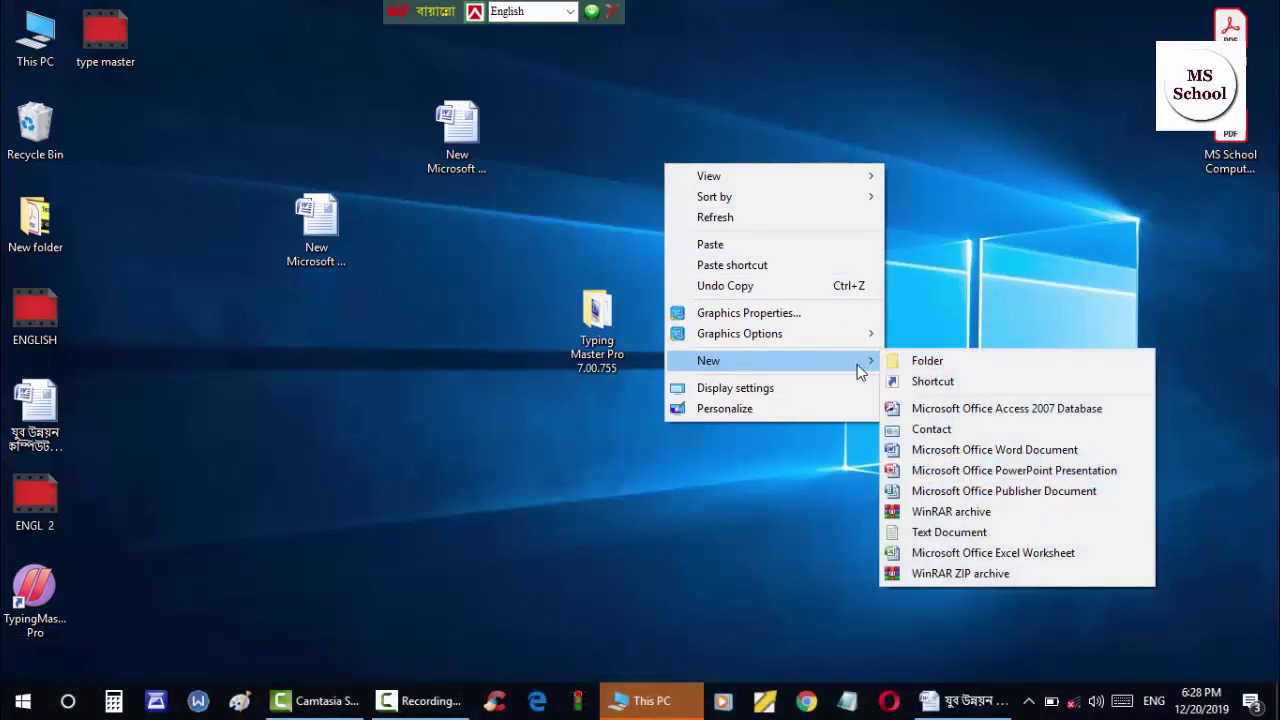
{"action": "left_click", "coordinate": [1015, 450]}
{"action": "key", "text": "Return"}
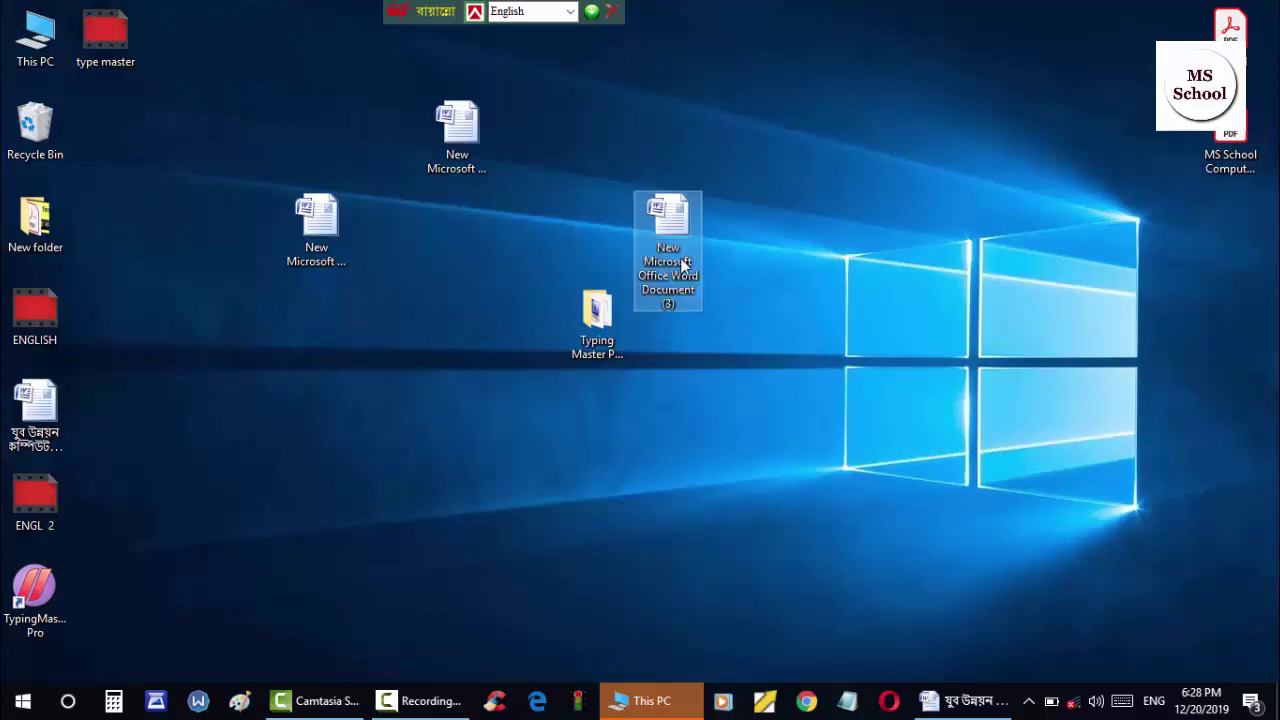
{"action": "double_click", "coordinate": [677, 262]}
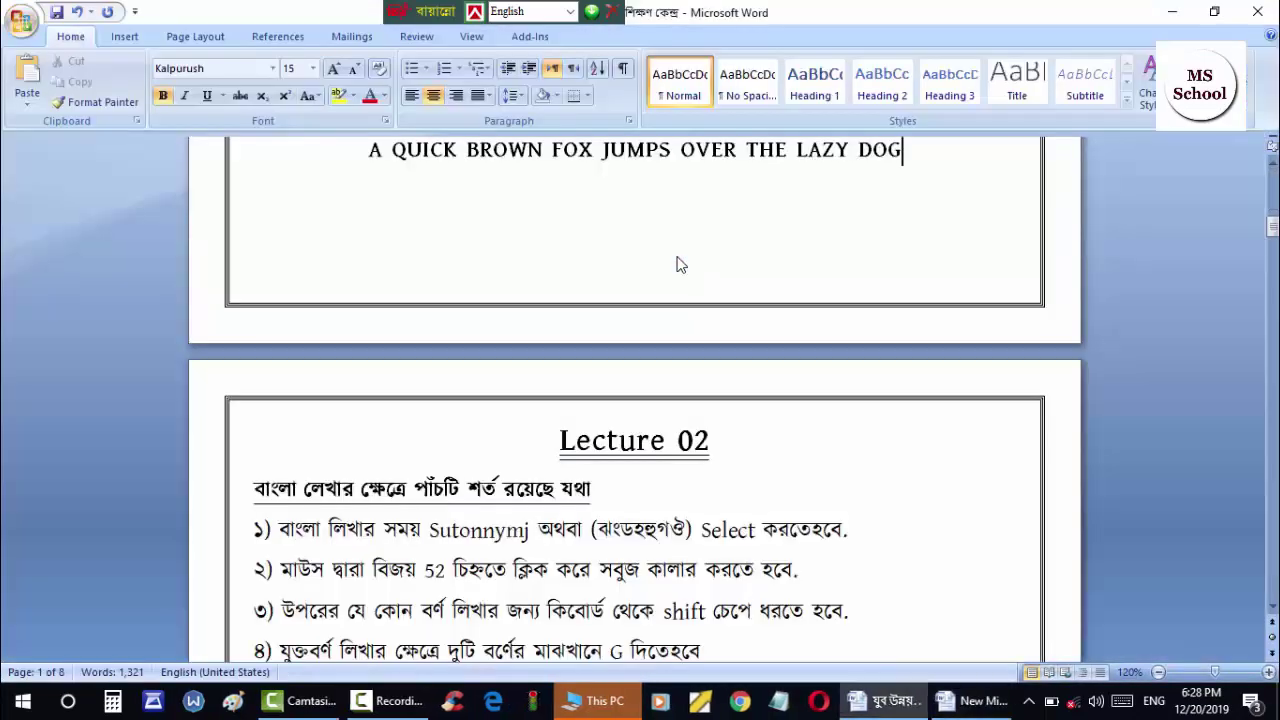
Step: Minimize the blank document and scroll the Lecture 02 notes down to the five Bangla typing rules
{"action": "left_click", "coordinate": [674, 256]}
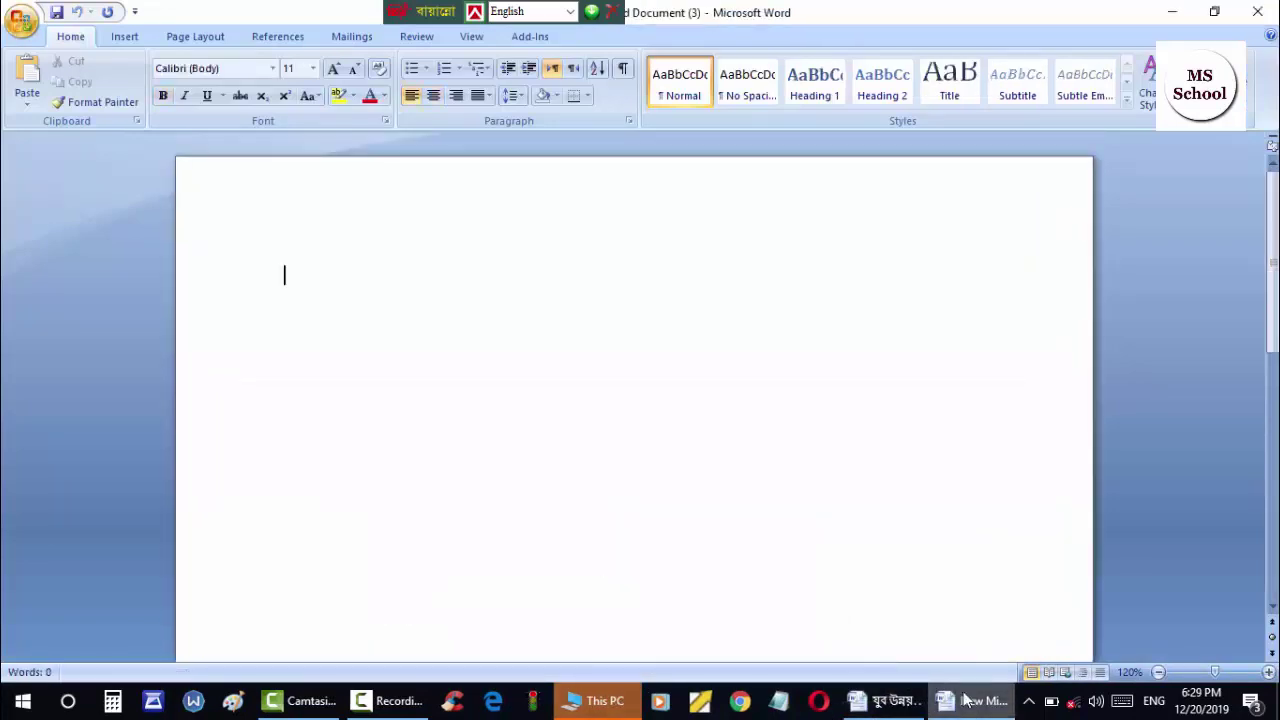
{"action": "left_click", "coordinate": [1172, 12]}
{"action": "scroll", "coordinate": [690, 513], "scroll_direction": "down", "scroll_amount": 3}
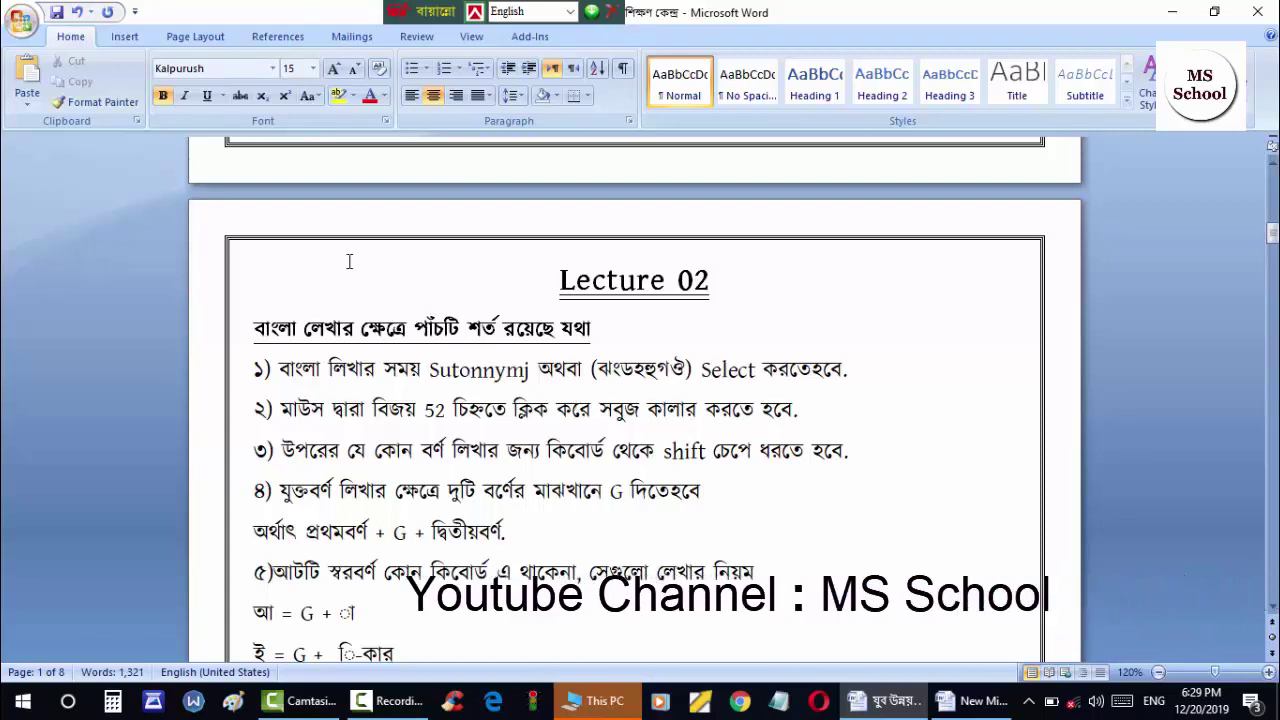
Step: Go over the Lecture 02 heading and SutonnyMJ rule, then bring up the blank new document
{"action": "left_click", "coordinate": [608, 280]}
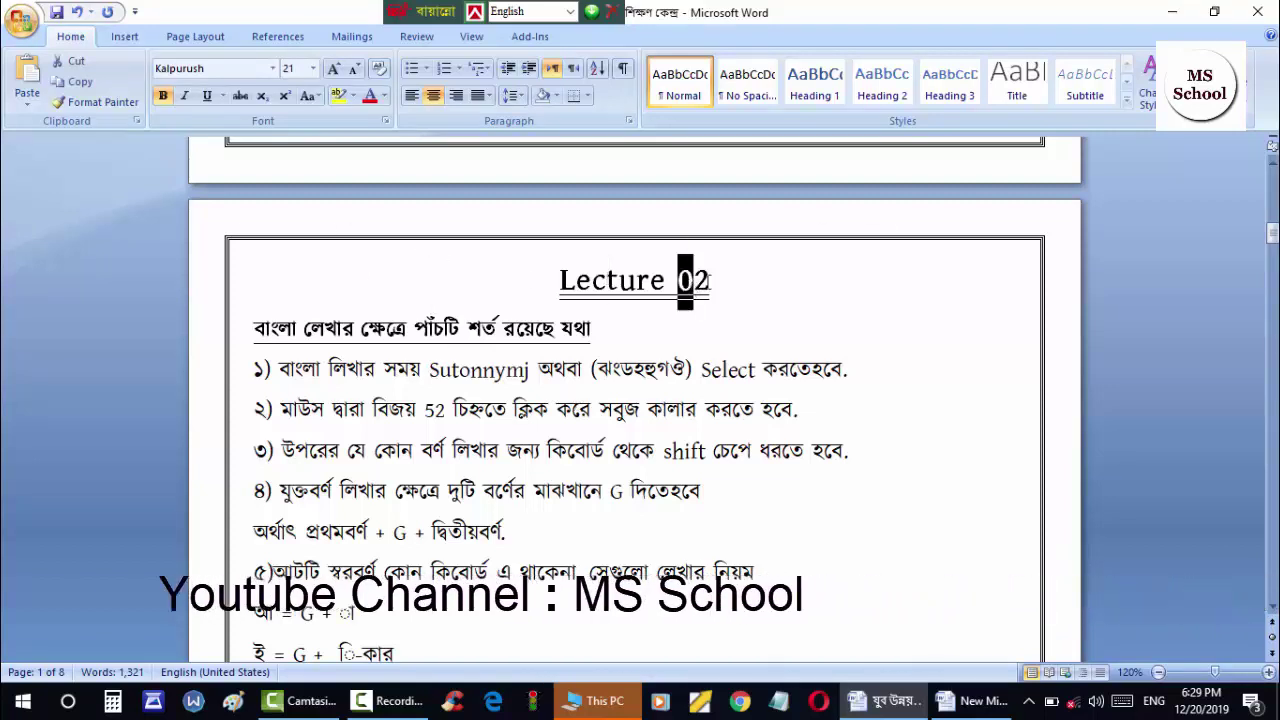
{"action": "key", "text": "ctrl+b"}
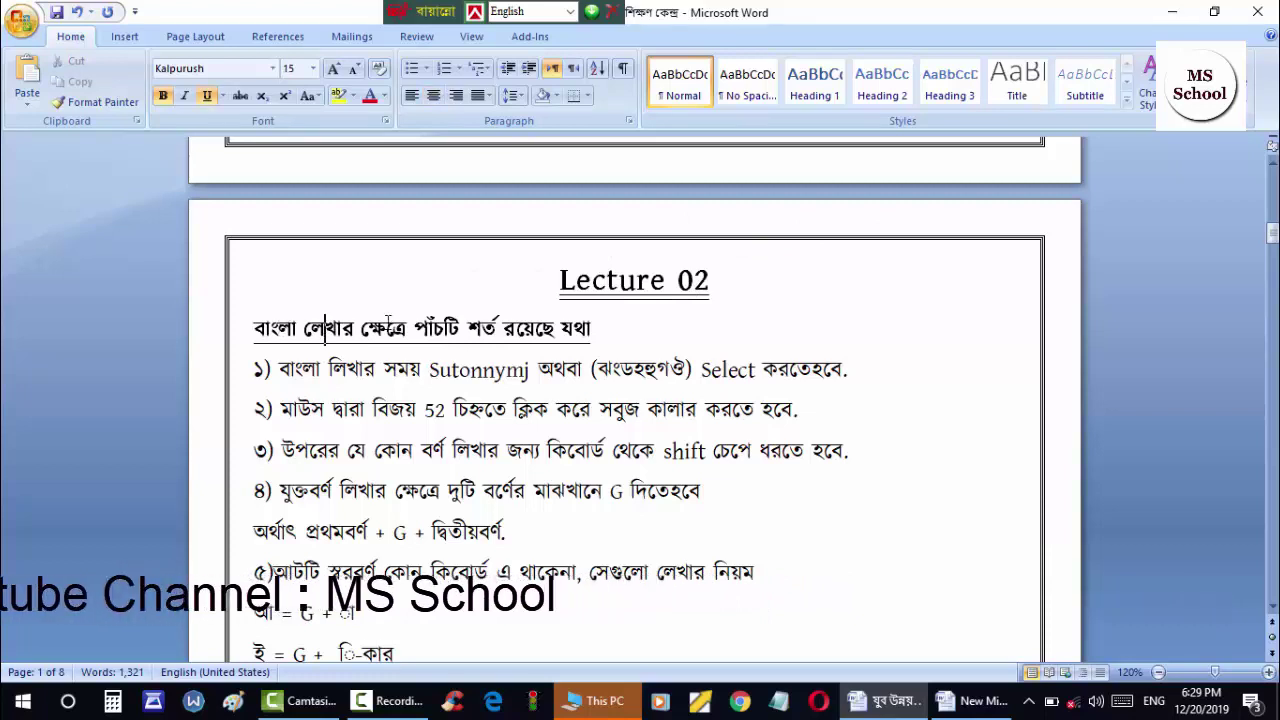
{"action": "left_click", "coordinate": [445, 328]}
{"action": "left_click", "coordinate": [553, 328]}
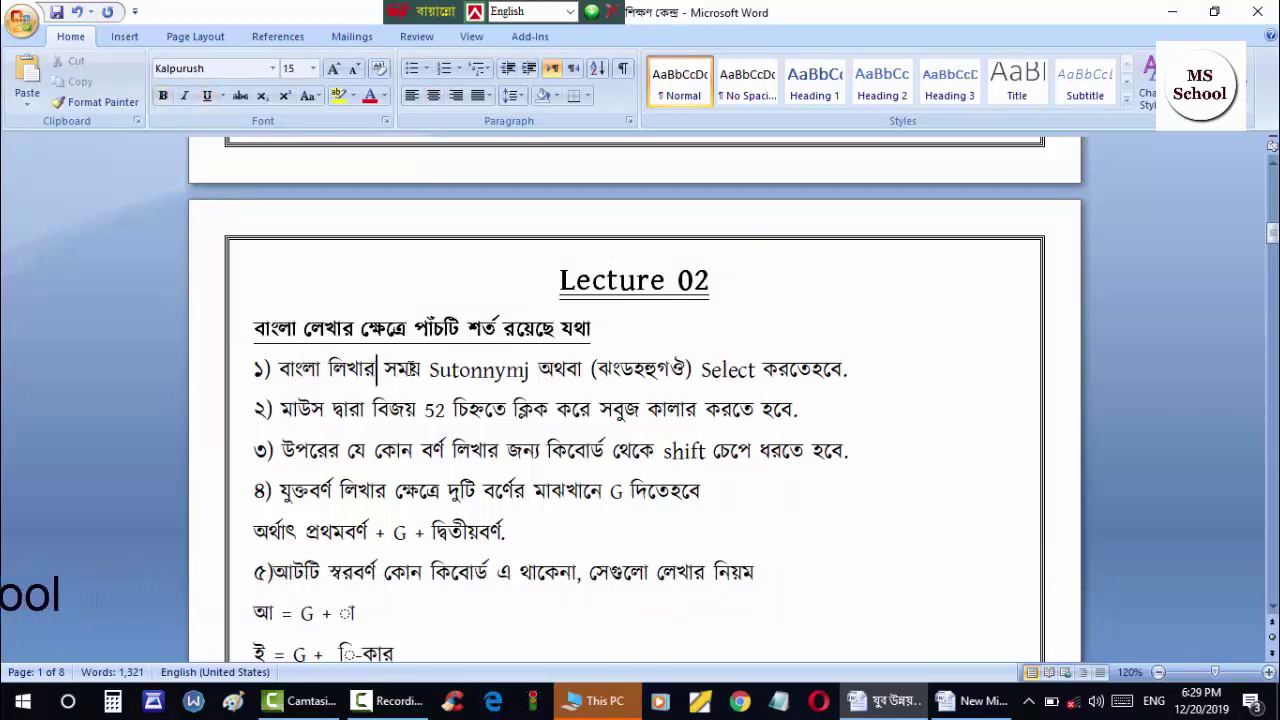
{"action": "left_click", "coordinate": [427, 369]}
{"action": "left_click", "coordinate": [473, 370]}
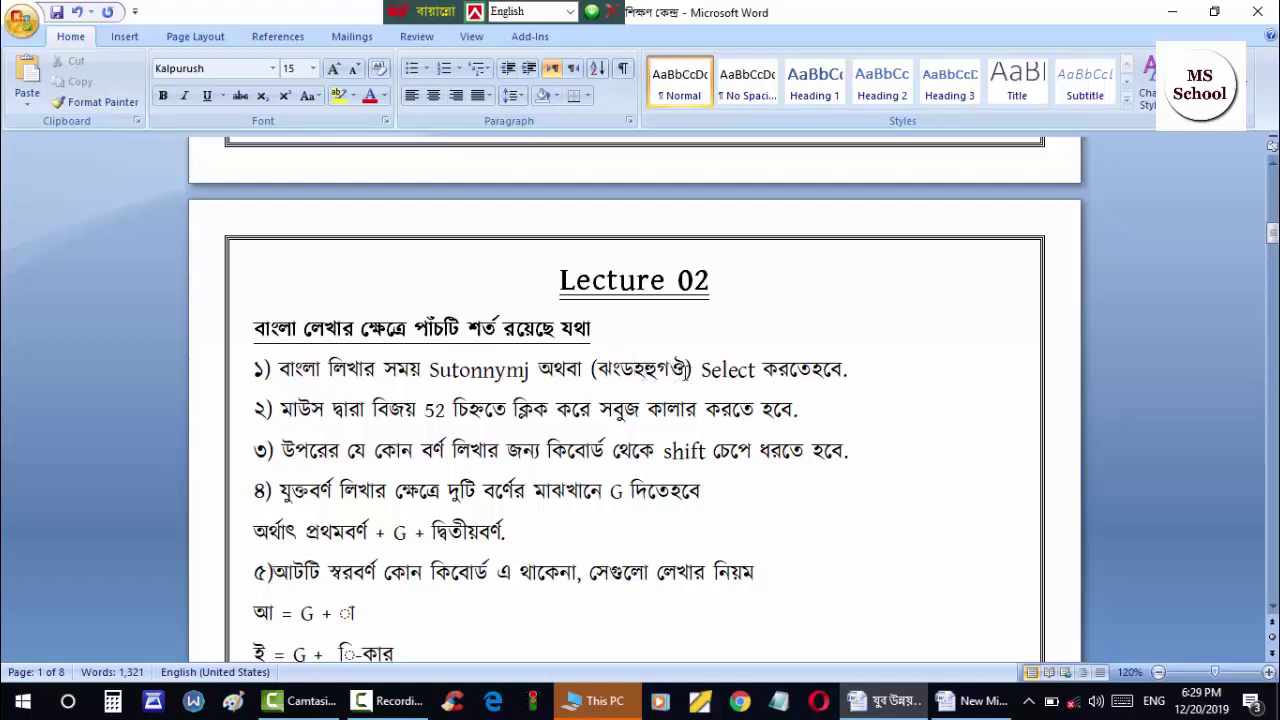
{"action": "left_click_drag", "start_coordinate": [762, 370], "coordinate": [777, 370]}
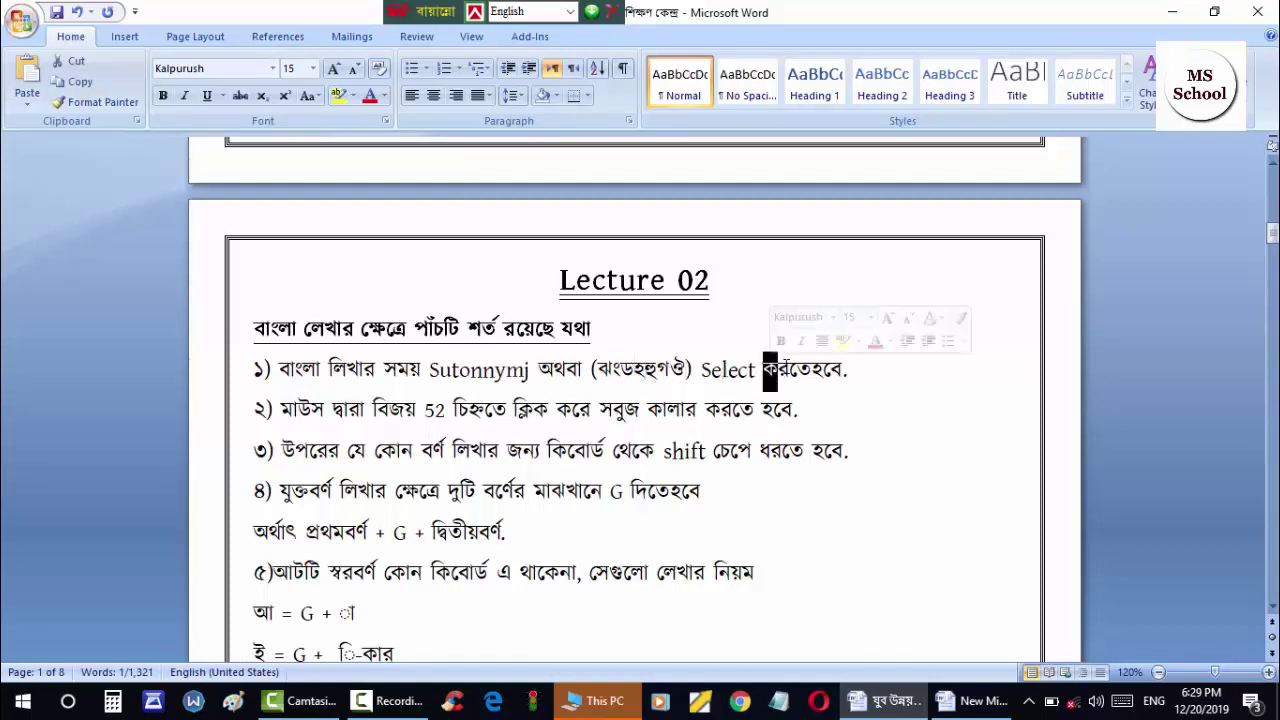
{"action": "left_click", "coordinate": [790, 370]}
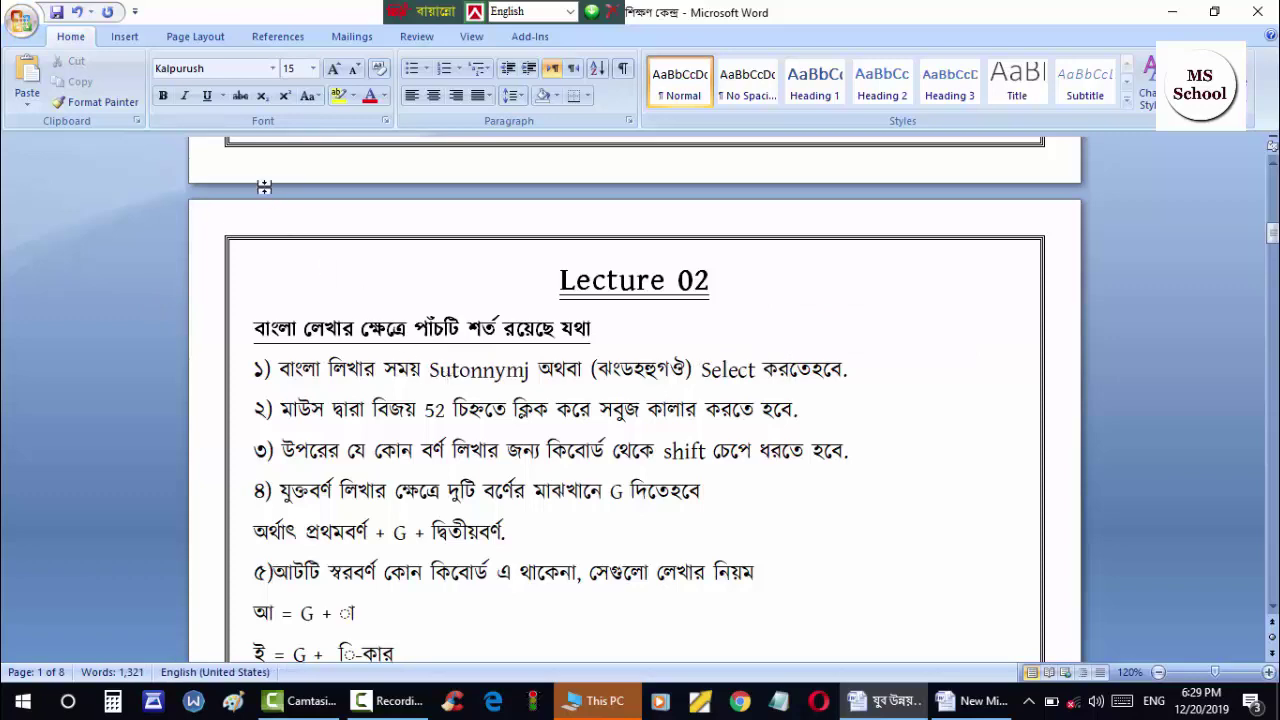
{"action": "left_click", "coordinate": [967, 706]}
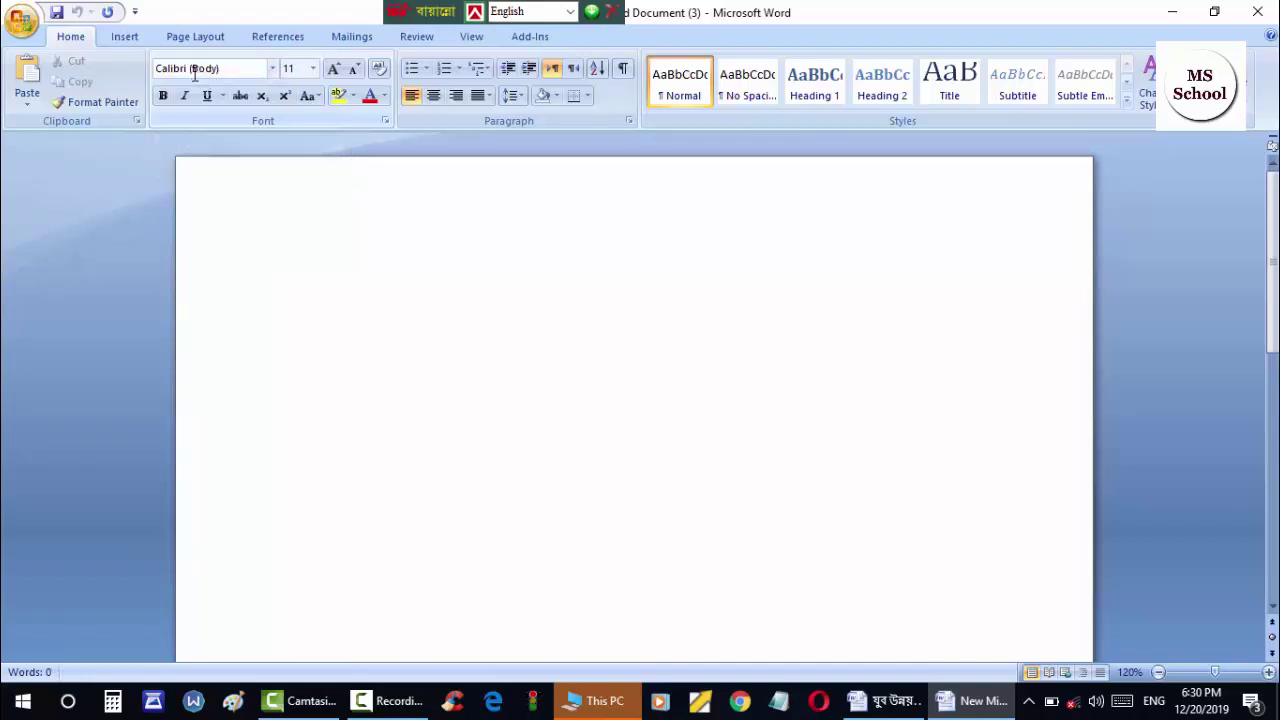
Step: Apply SutonnyMJ from Recently Used Fonts to the blank new document
{"action": "left_click", "coordinate": [280, 72]}
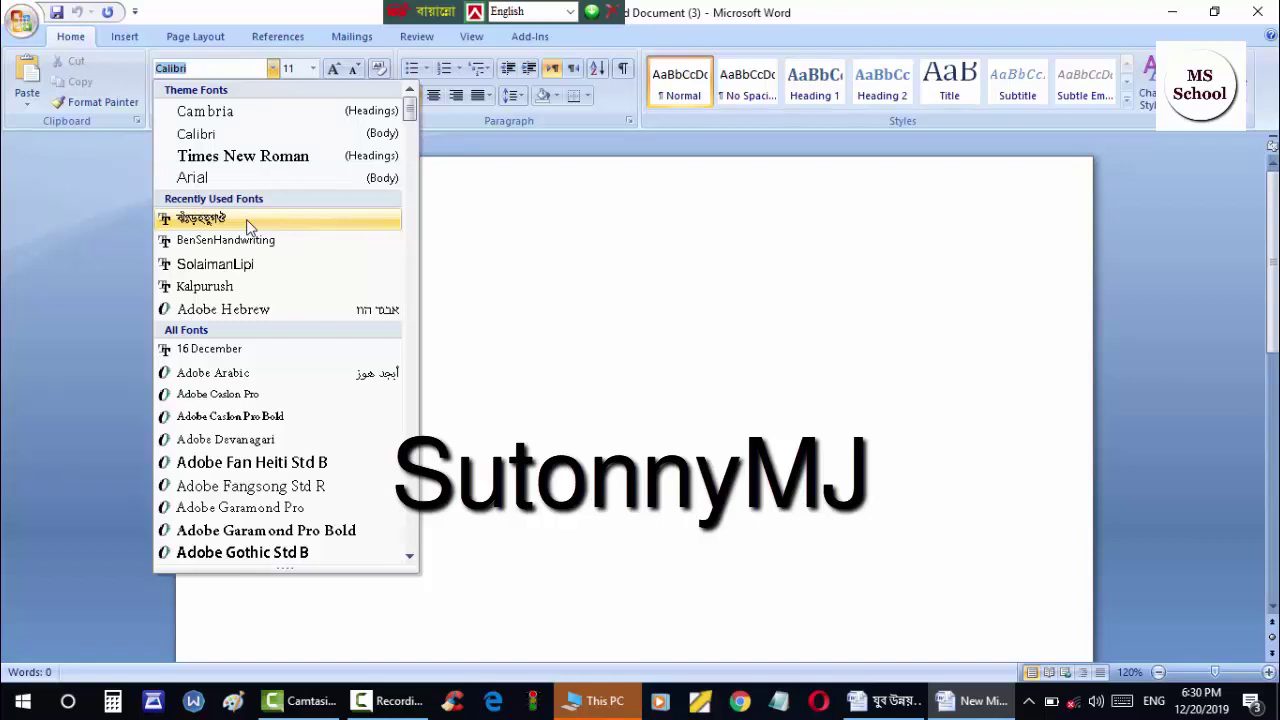
{"action": "left_click", "coordinate": [235, 226]}
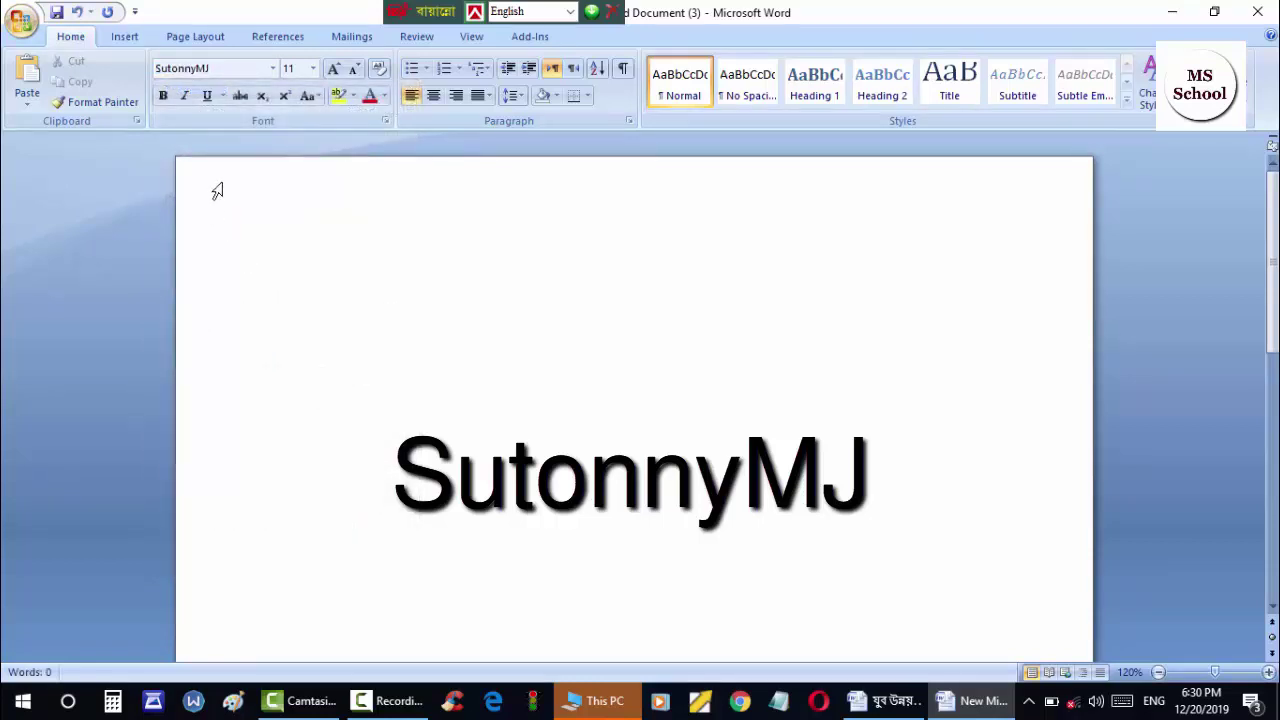
{"action": "left_click", "coordinate": [273, 69]}
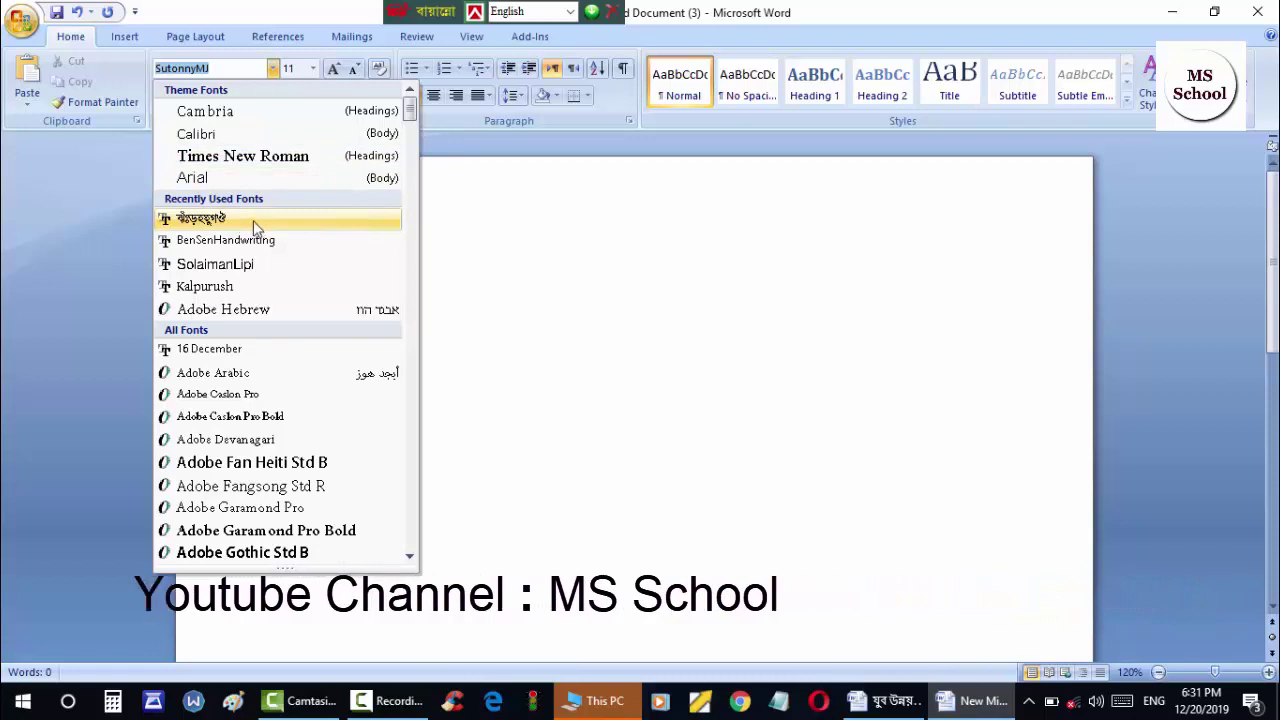
{"action": "left_click", "coordinate": [256, 228]}
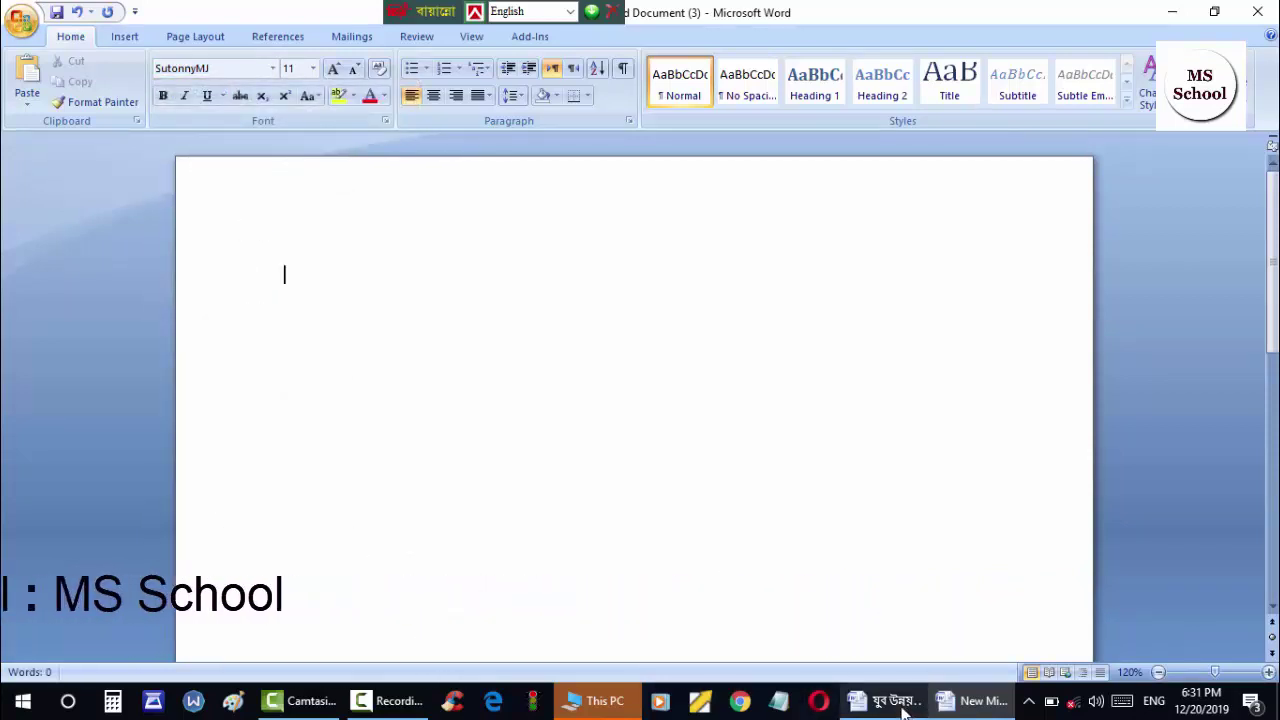
{"action": "mouse_move", "coordinate": [905, 705]}
{"action": "left_click", "coordinate": [825, 625]}
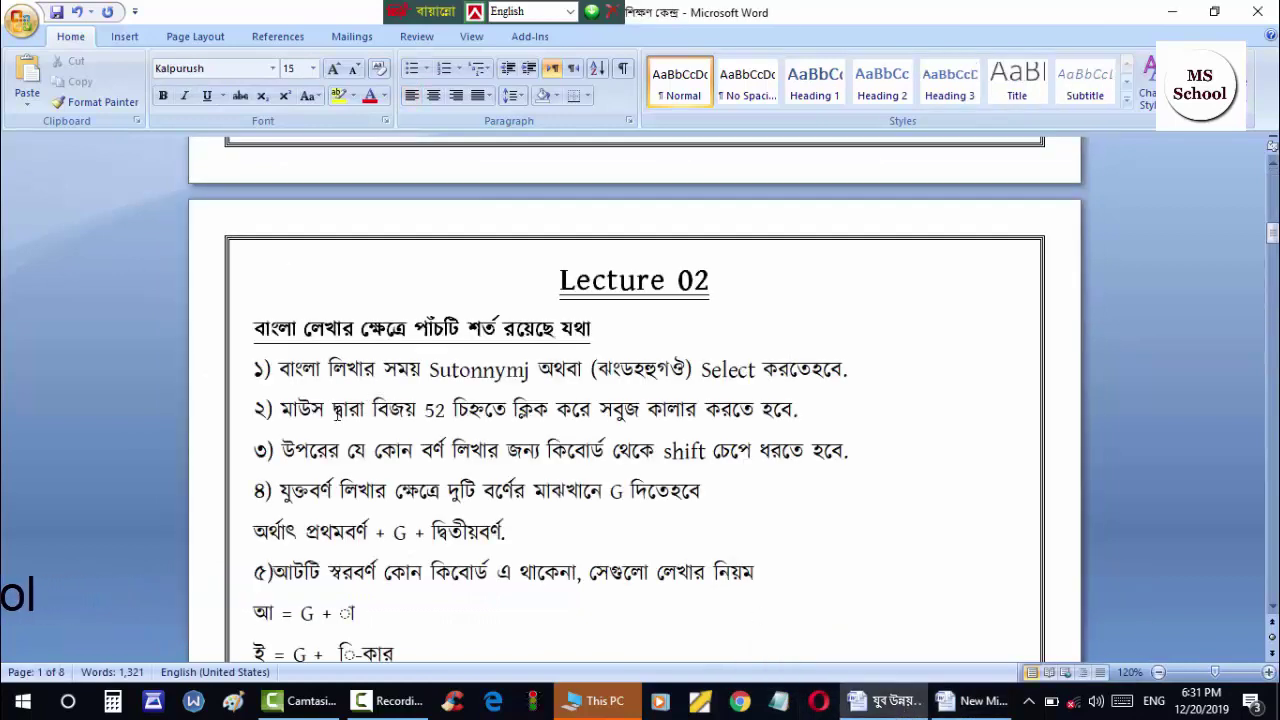
{"action": "left_click", "coordinate": [349, 409]}
{"action": "left_click", "coordinate": [404, 409]}
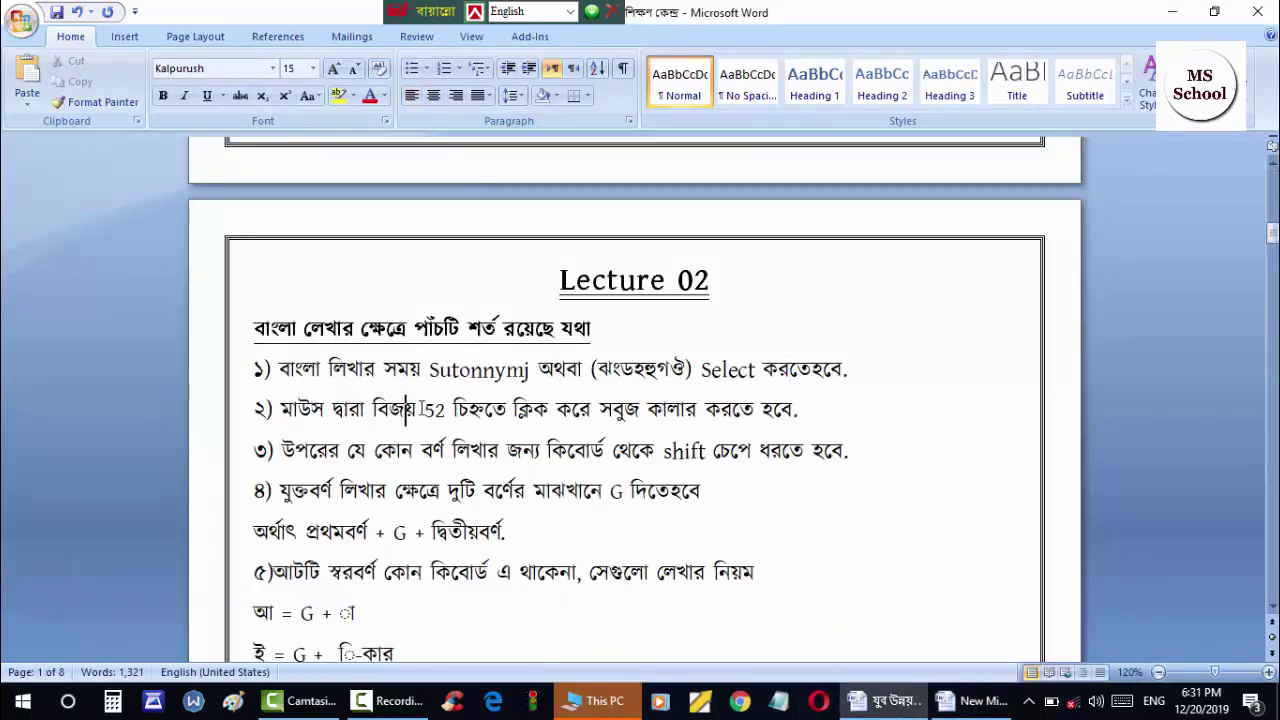
{"action": "left_click", "coordinate": [428, 409]}
{"action": "left_click", "coordinate": [484, 409]}
{"action": "left_click", "coordinate": [536, 409]}
{"action": "left_click", "coordinate": [580, 409]}
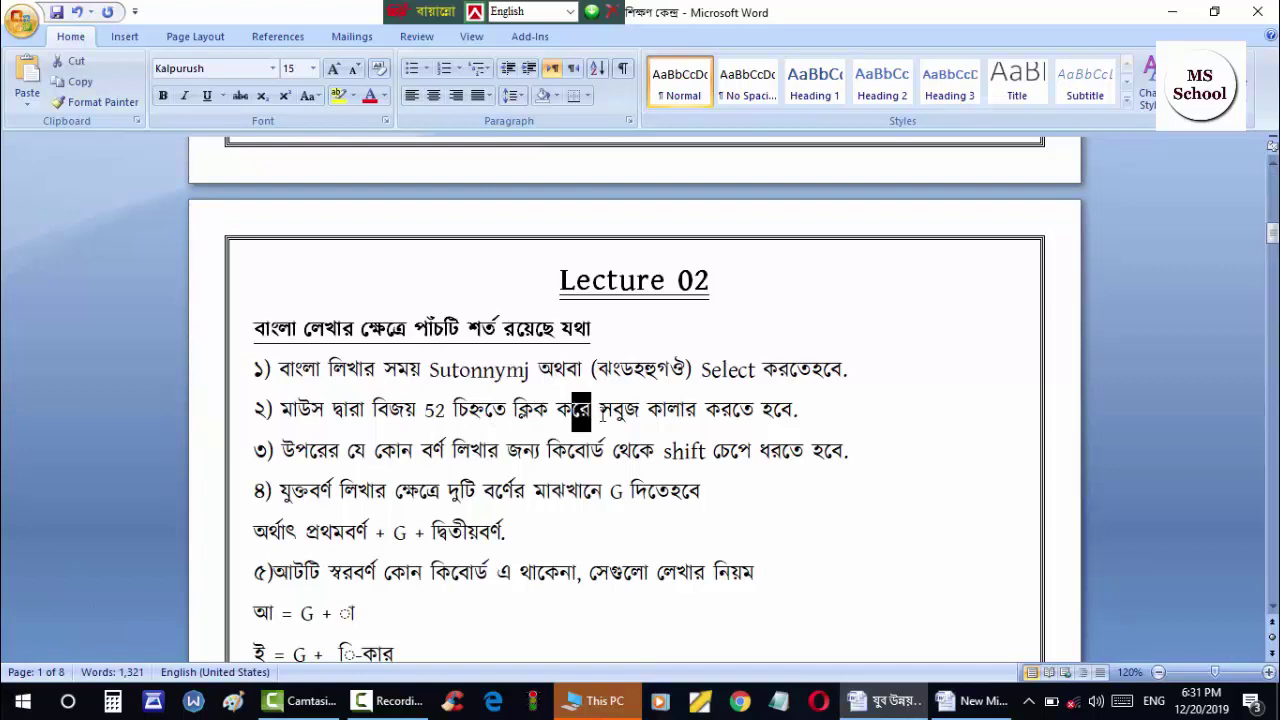
{"action": "left_click", "coordinate": [618, 409]}
{"action": "left_click", "coordinate": [666, 409]}
{"action": "left_click", "coordinate": [733, 409]}
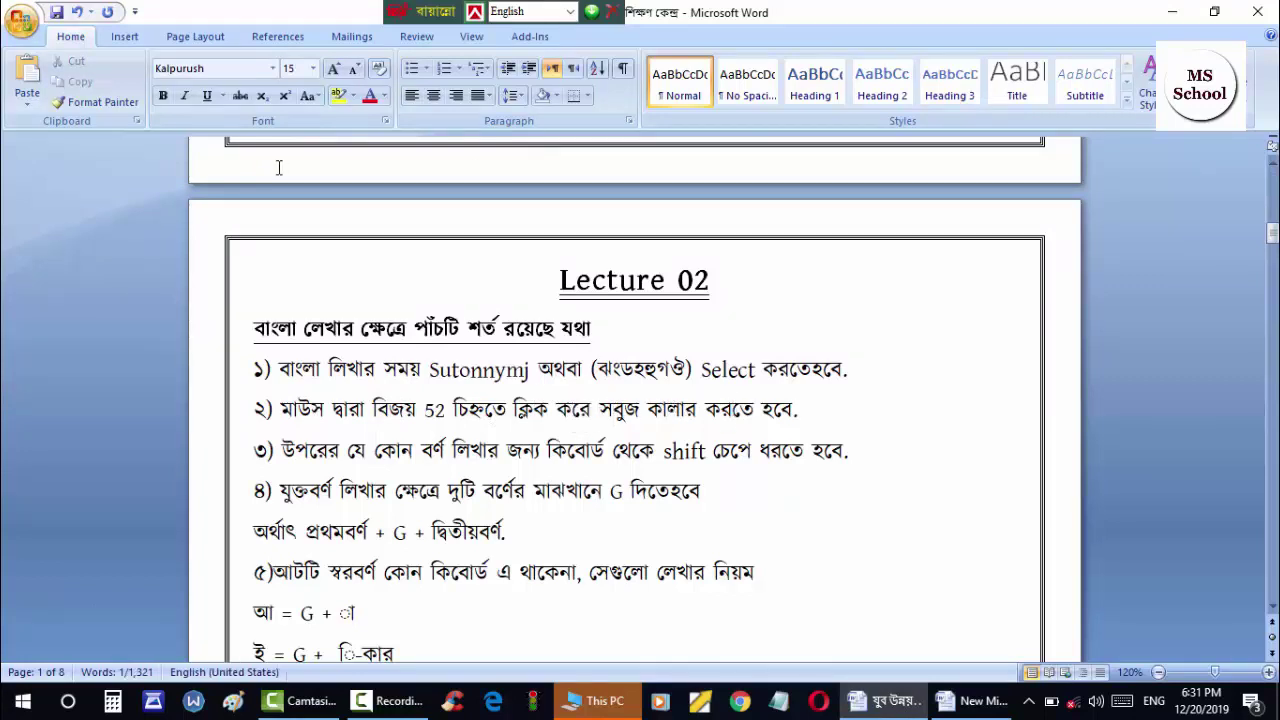
{"action": "left_click", "coordinate": [965, 700]}
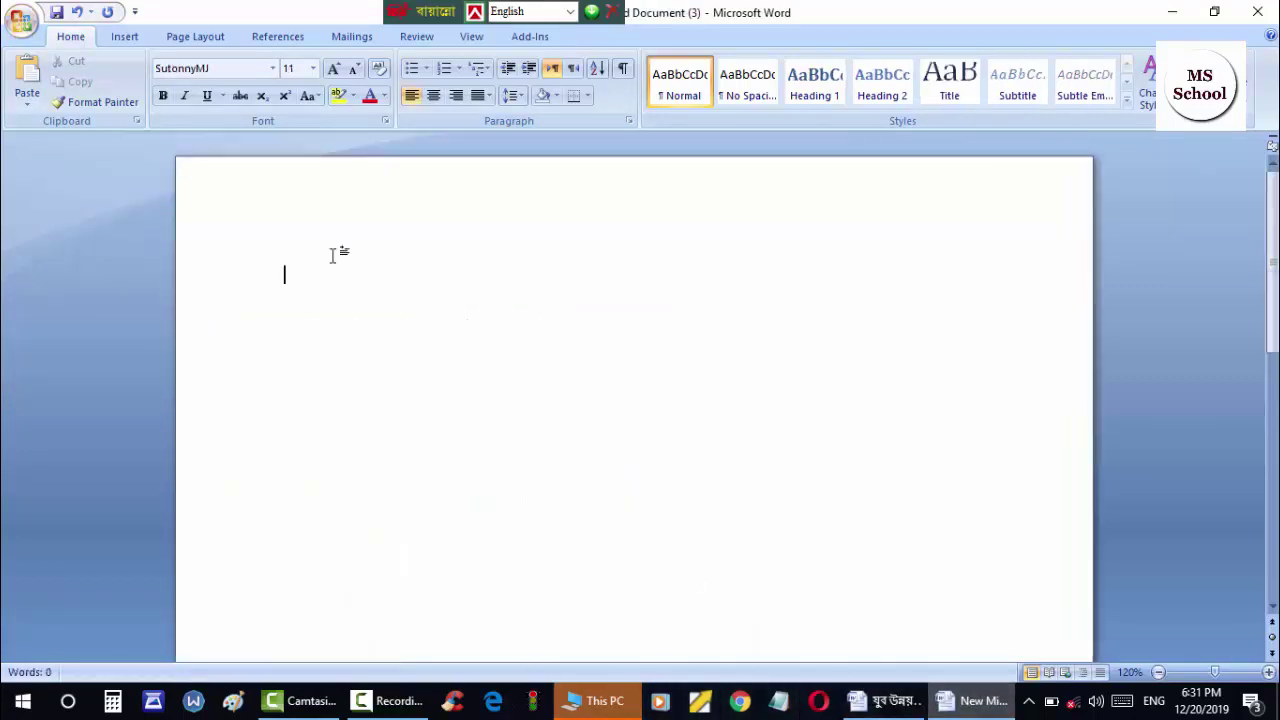
{"action": "left_click", "coordinate": [467, 12]}
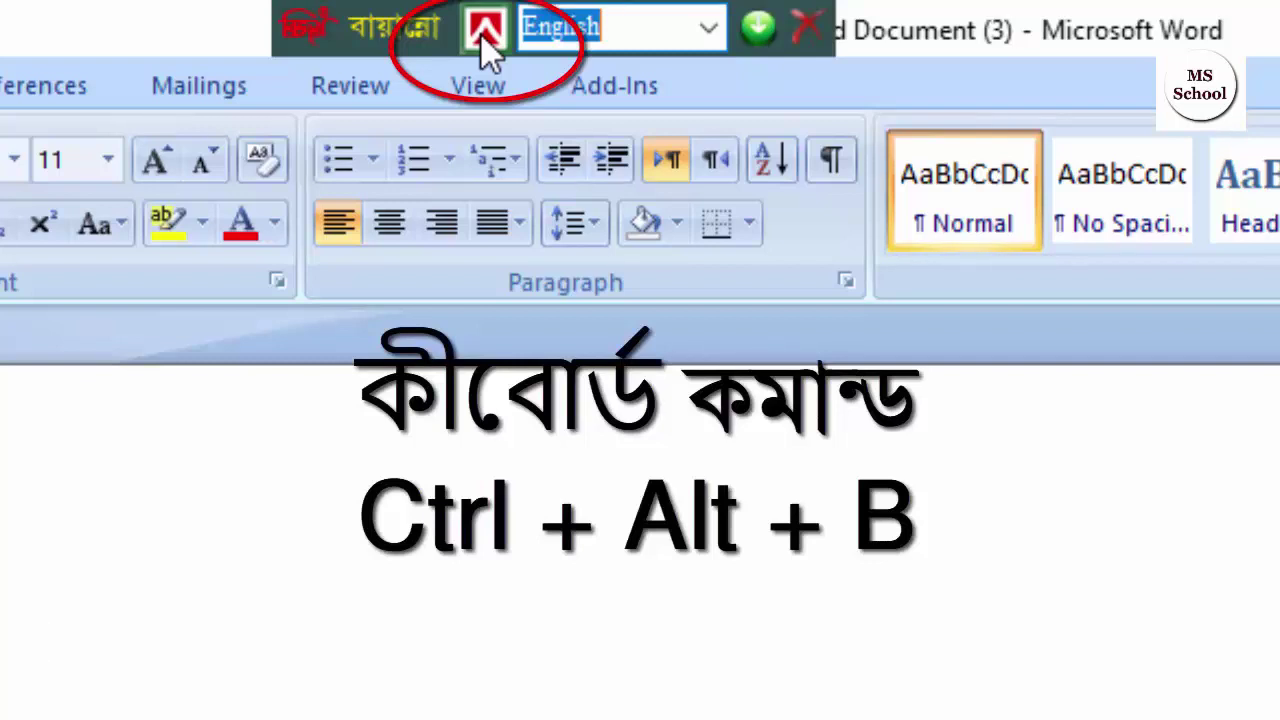
{"action": "key", "text": "ctrl+alt+b"}
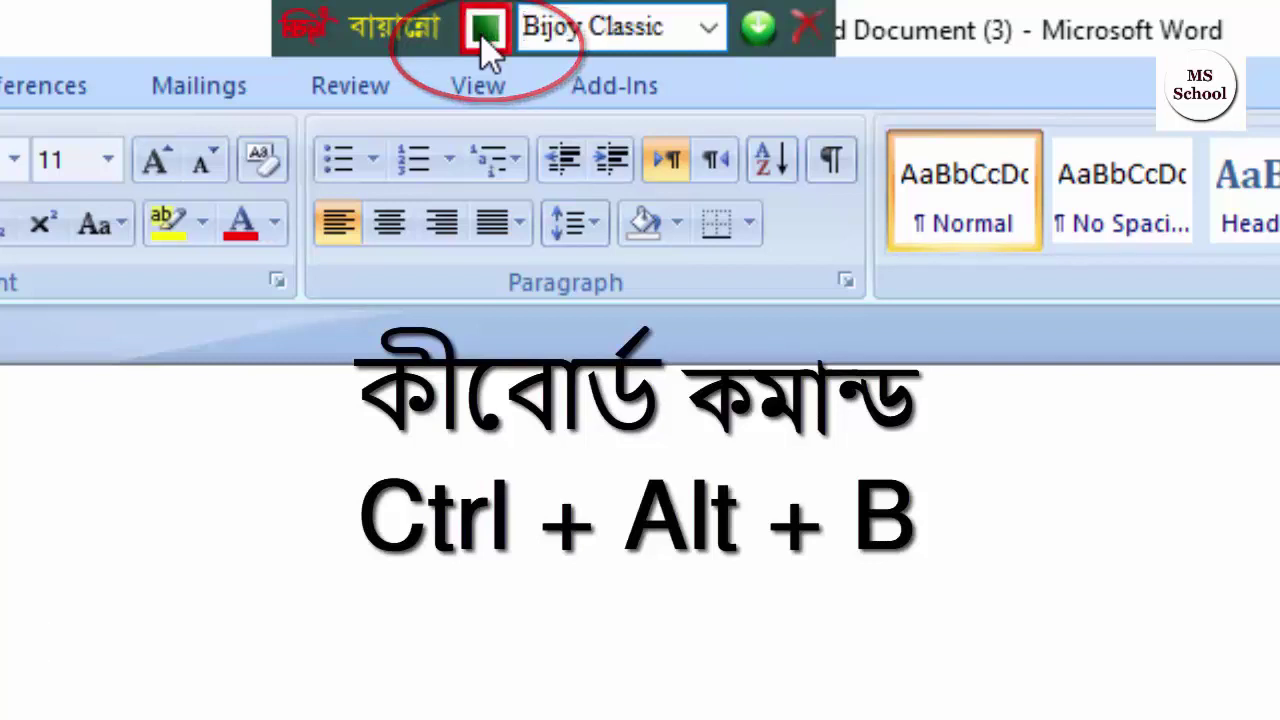
{"action": "key", "text": "ctrl+alt+b"}
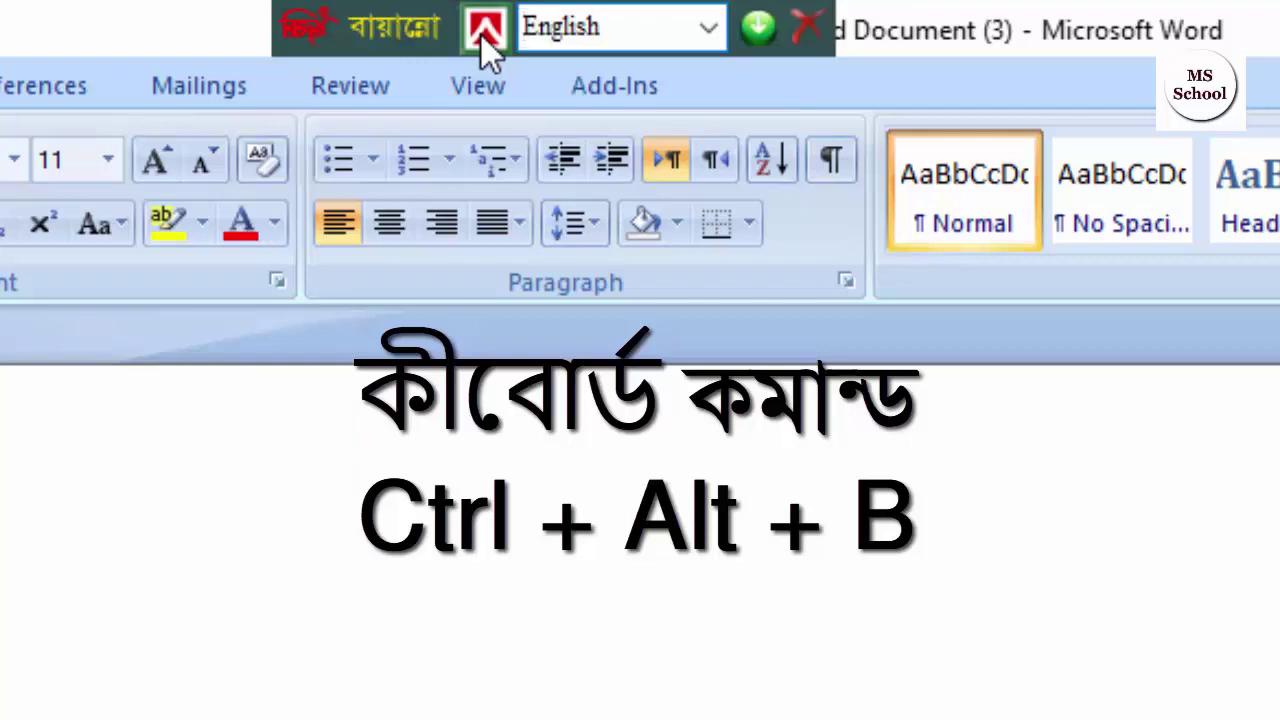
{"action": "key", "text": "ctrl+alt+b"}
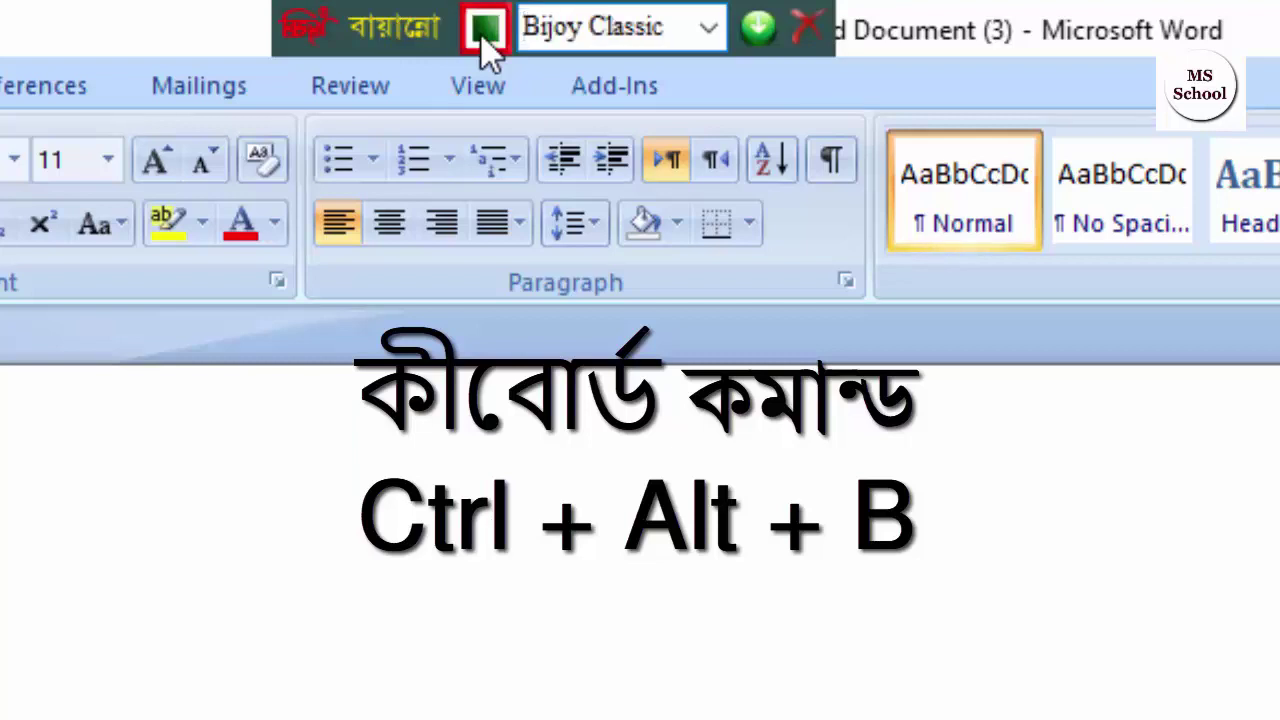
{"action": "key", "text": "ctrl+alt+b"}
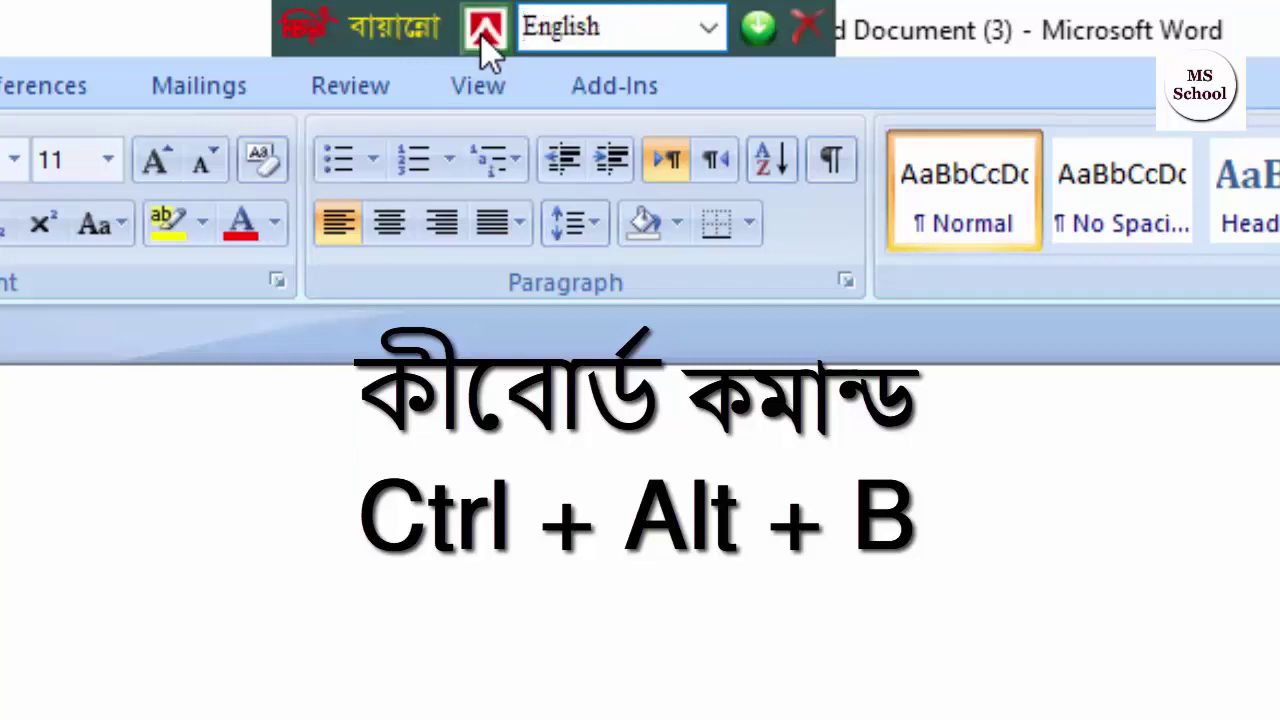
{"action": "key", "text": "ctrl+alt+b"}
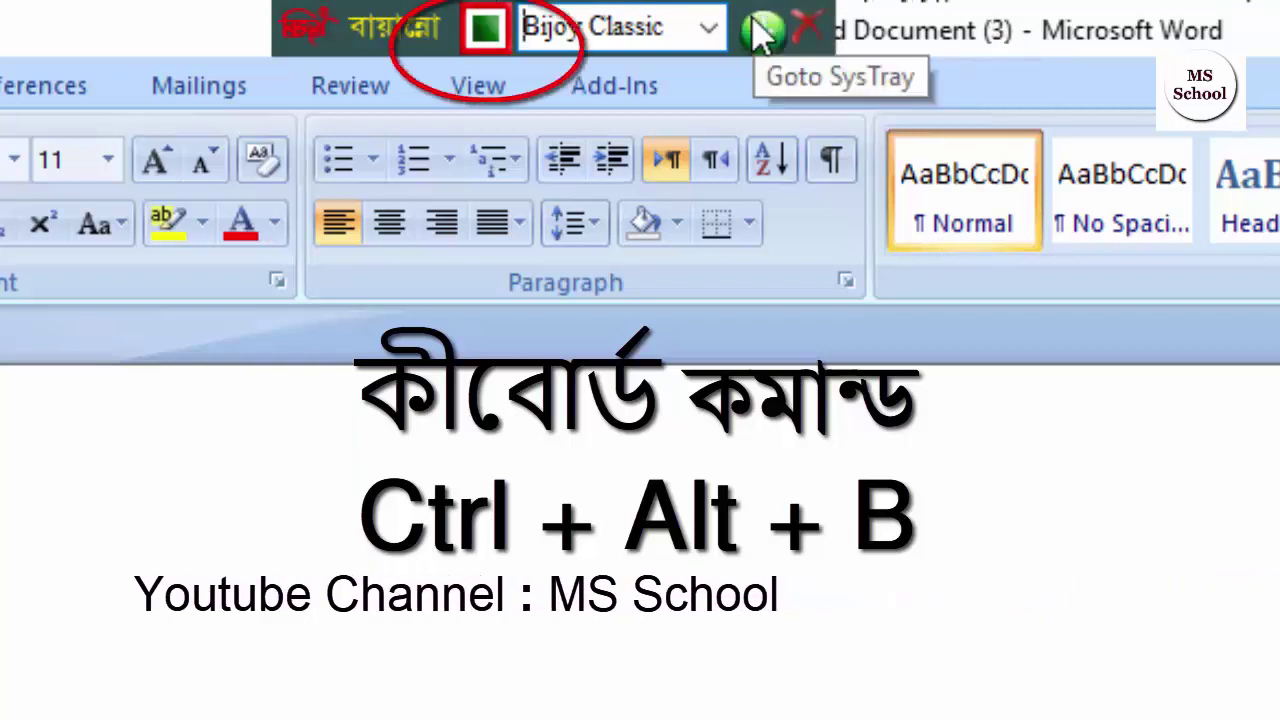
{"action": "left_click", "coordinate": [708, 28]}
{"action": "left_click", "coordinate": [672, 68]}
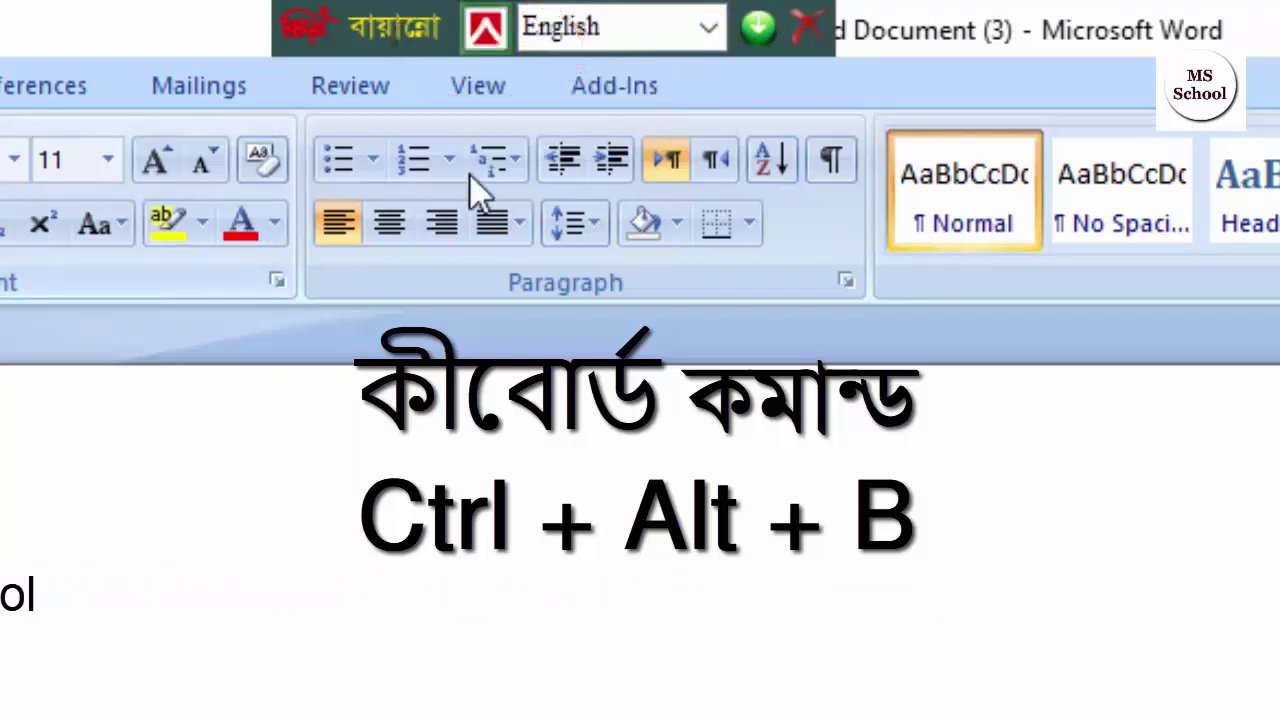
{"action": "left_click", "coordinate": [490, 32]}
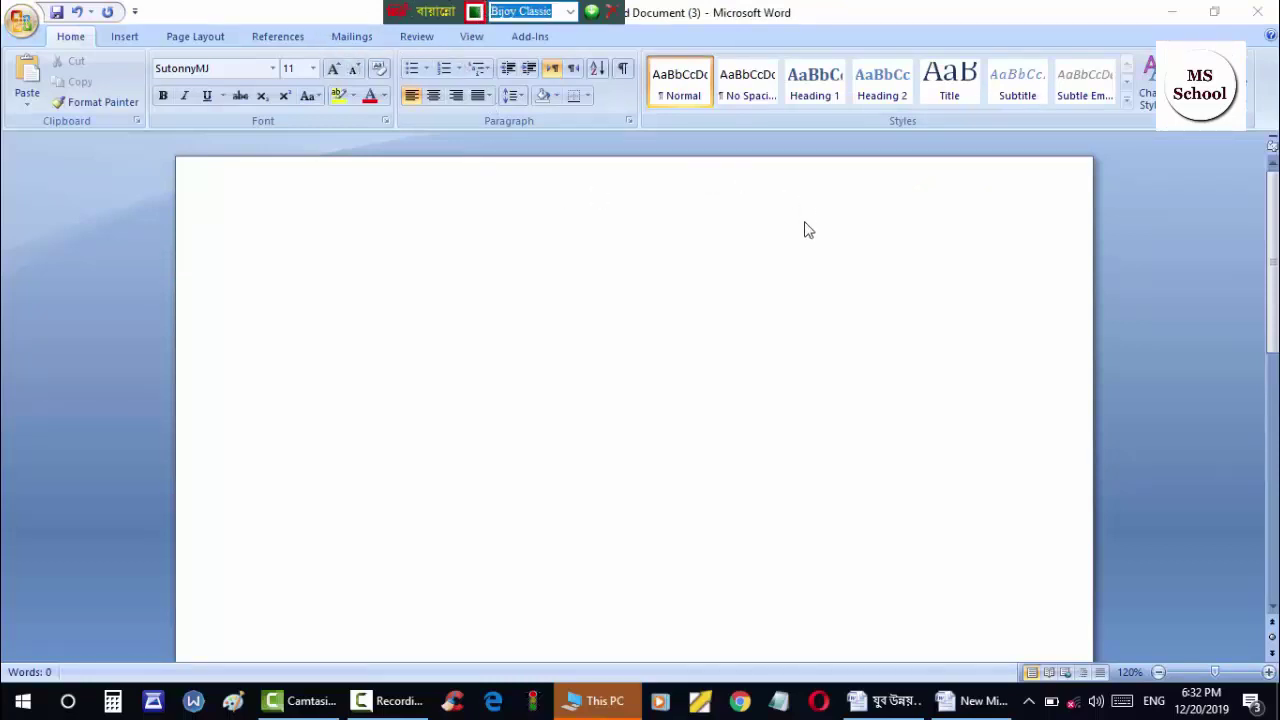
Step: Set the empty document's font size to 48
{"action": "left_click", "coordinate": [503, 326]}
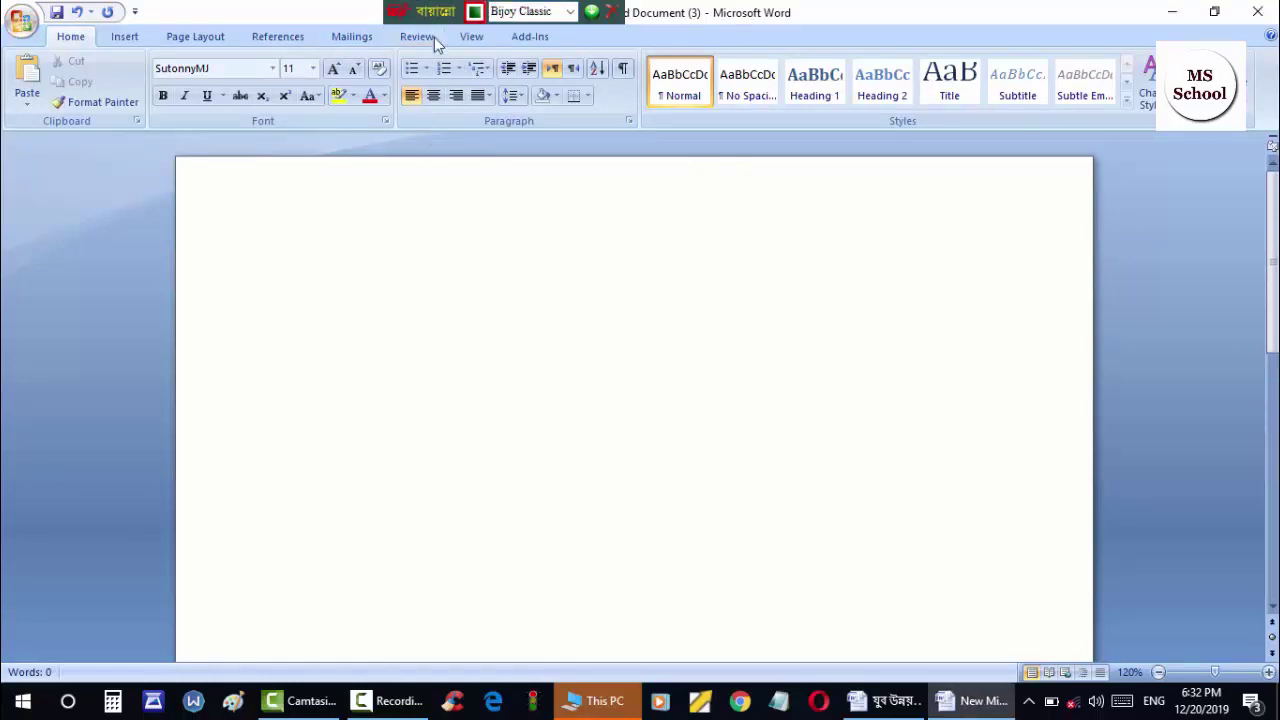
{"action": "left_click", "coordinate": [312, 69]}
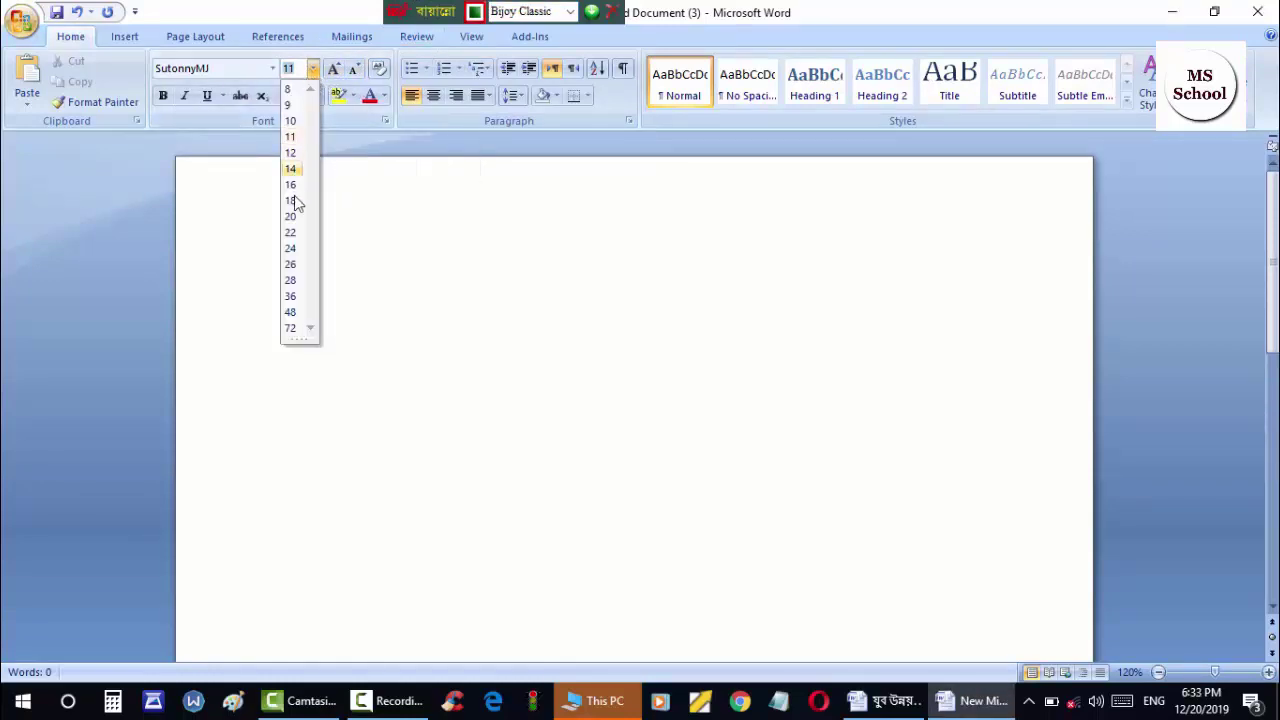
{"action": "left_click", "coordinate": [290, 312]}
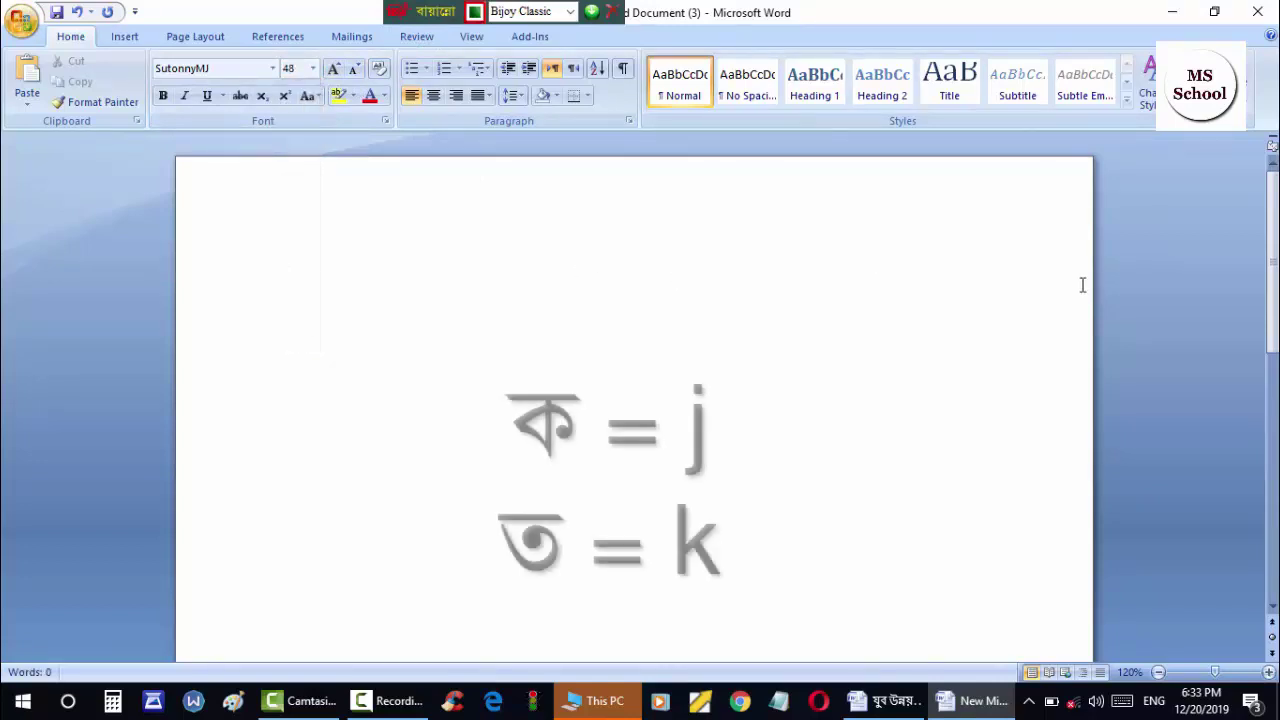
Step: Type j and k with Bijoy to produce ক and ত, checking the Lecture 02 rules in between
{"action": "type", "text": "j"}
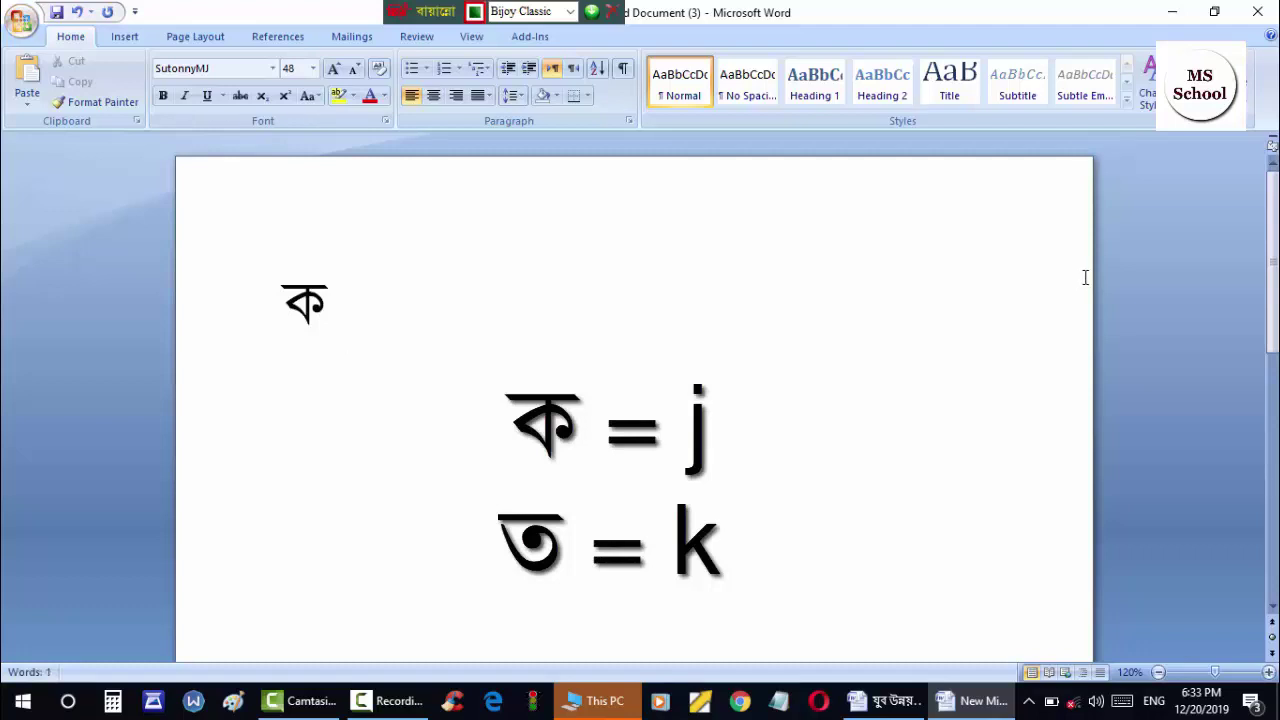
{"action": "type", "text": "k"}
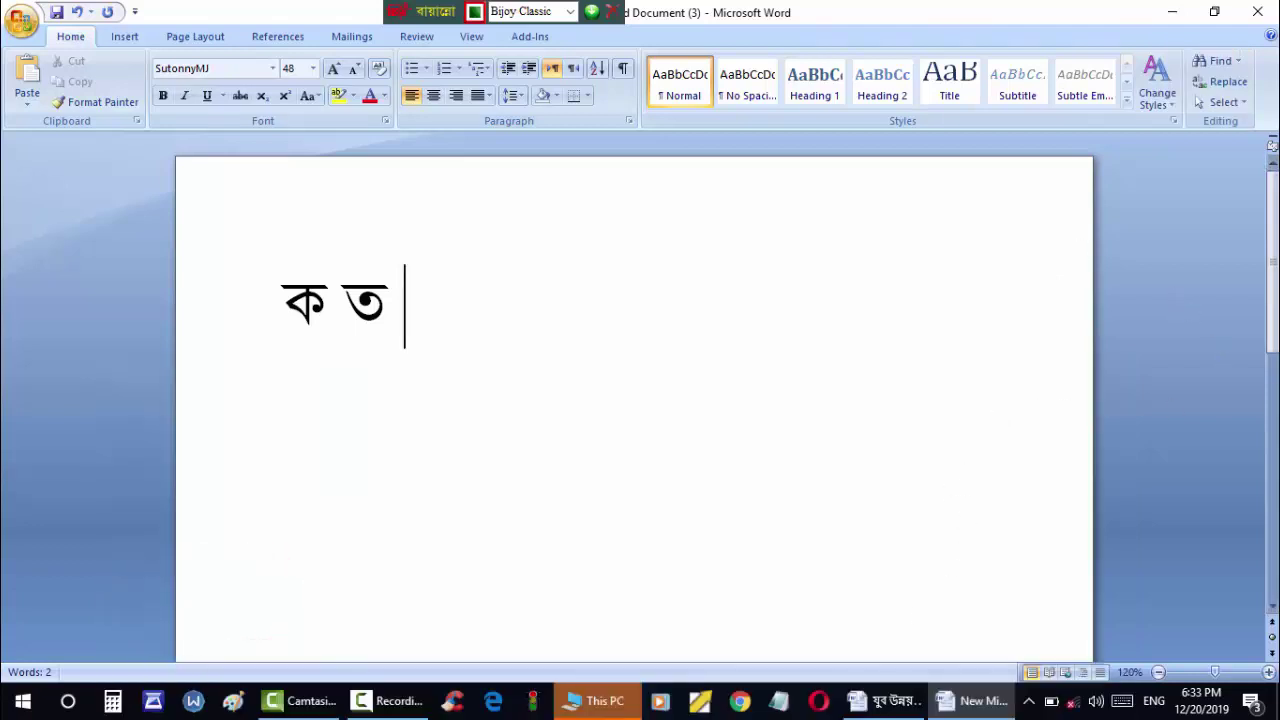
{"action": "left_click", "coordinate": [880, 701]}
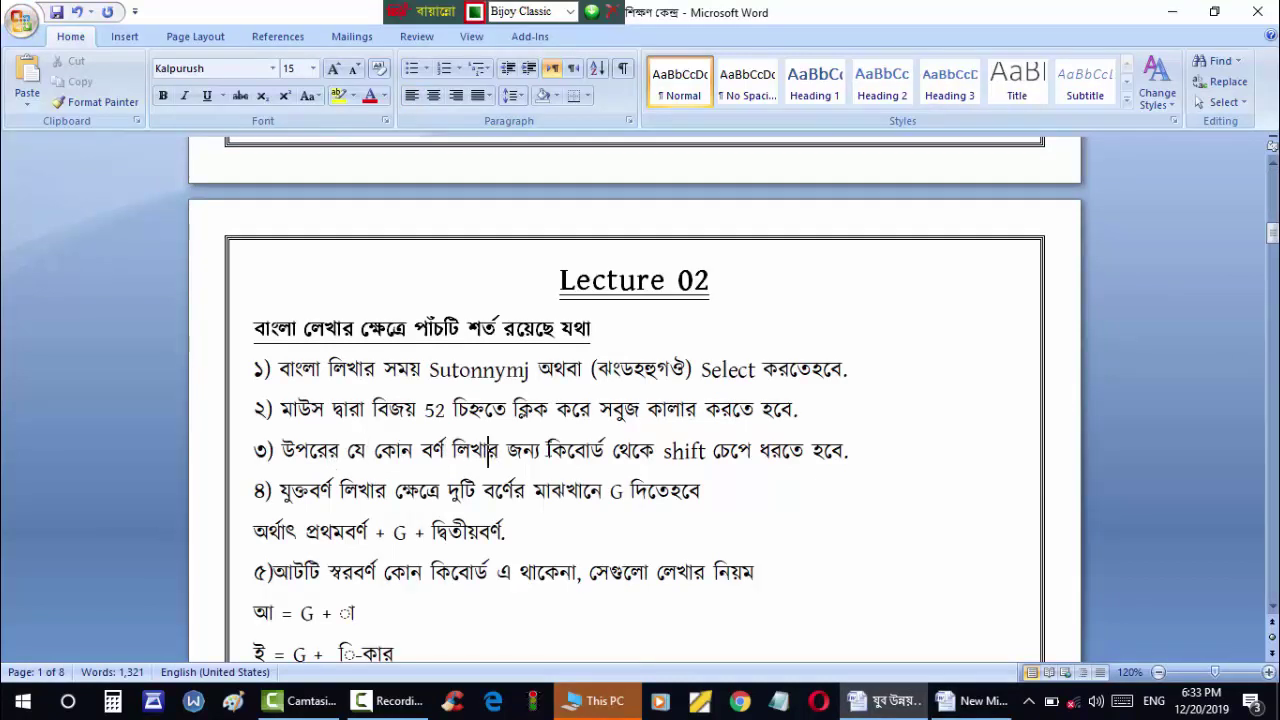
{"action": "left_click", "coordinate": [616, 452]}
{"action": "left_click", "coordinate": [857, 480]}
{"action": "left_click", "coordinate": [960, 701]}
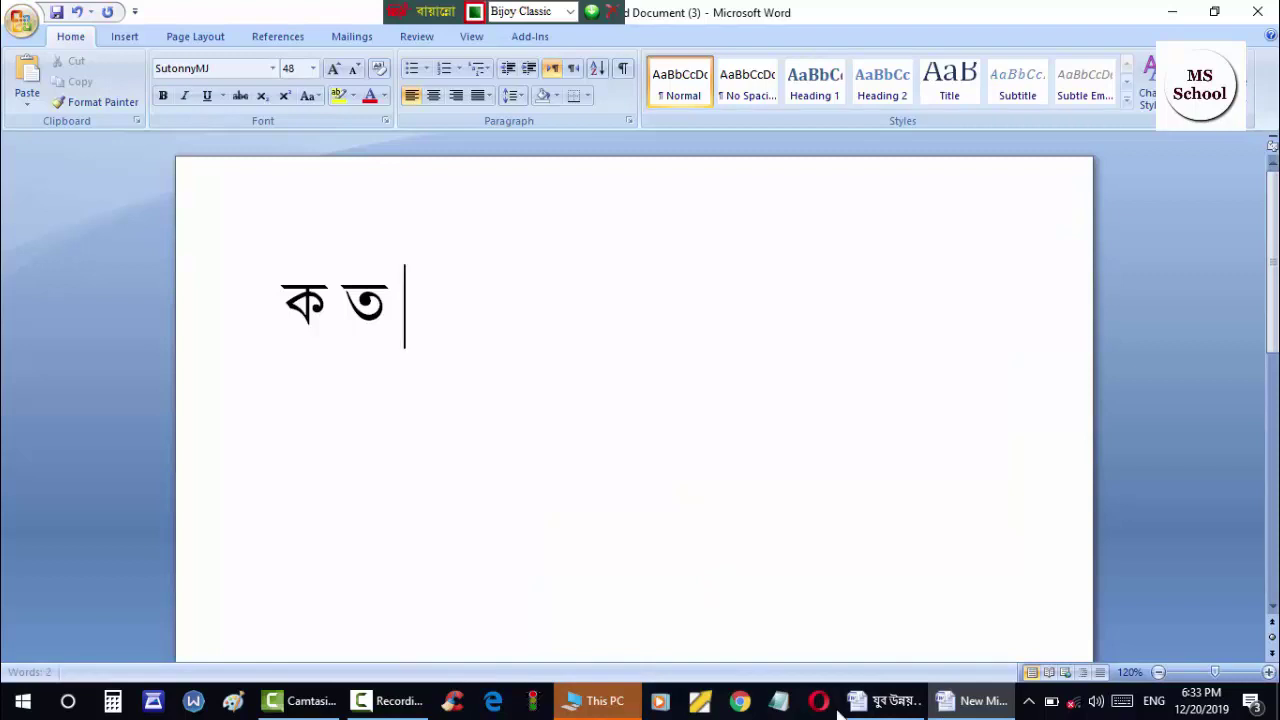
Step: Add খ and থ with Shift+j and Shift+k, then delete everything typed after ক
{"action": "mouse_move", "coordinate": [845, 712]}
{"action": "type", "text": "খ"}
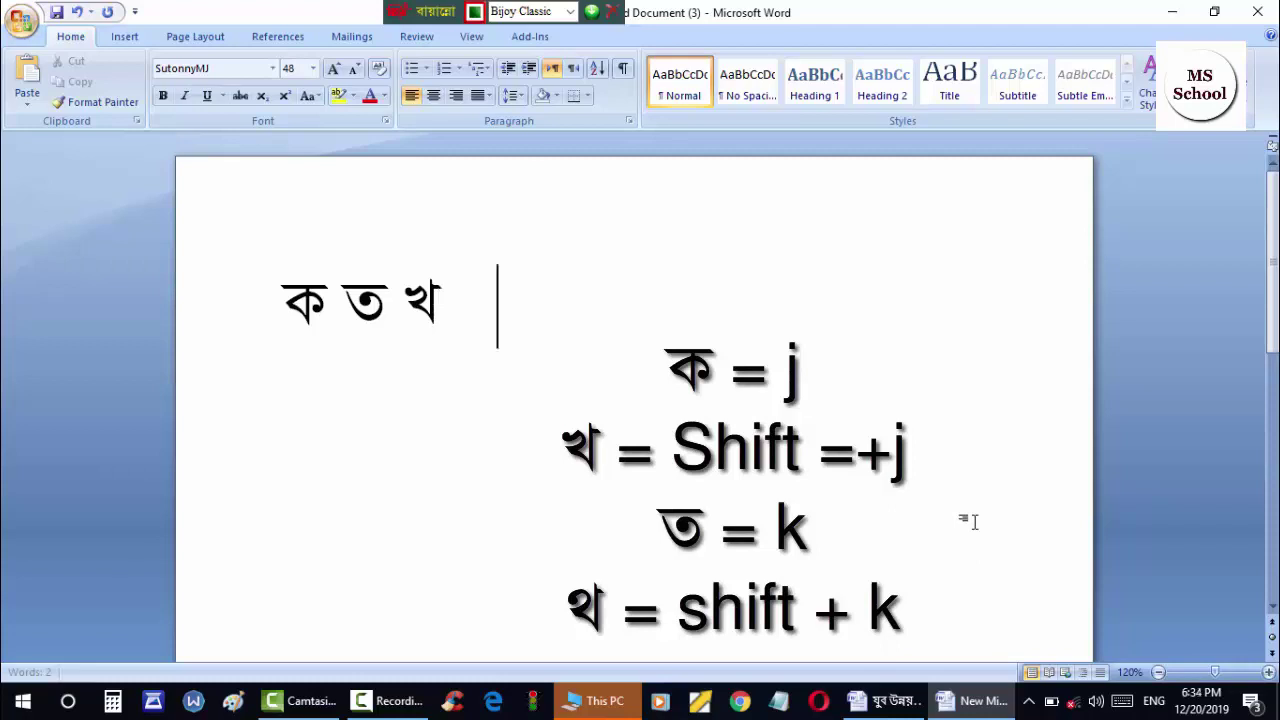
{"action": "type", "text": "   থ"}
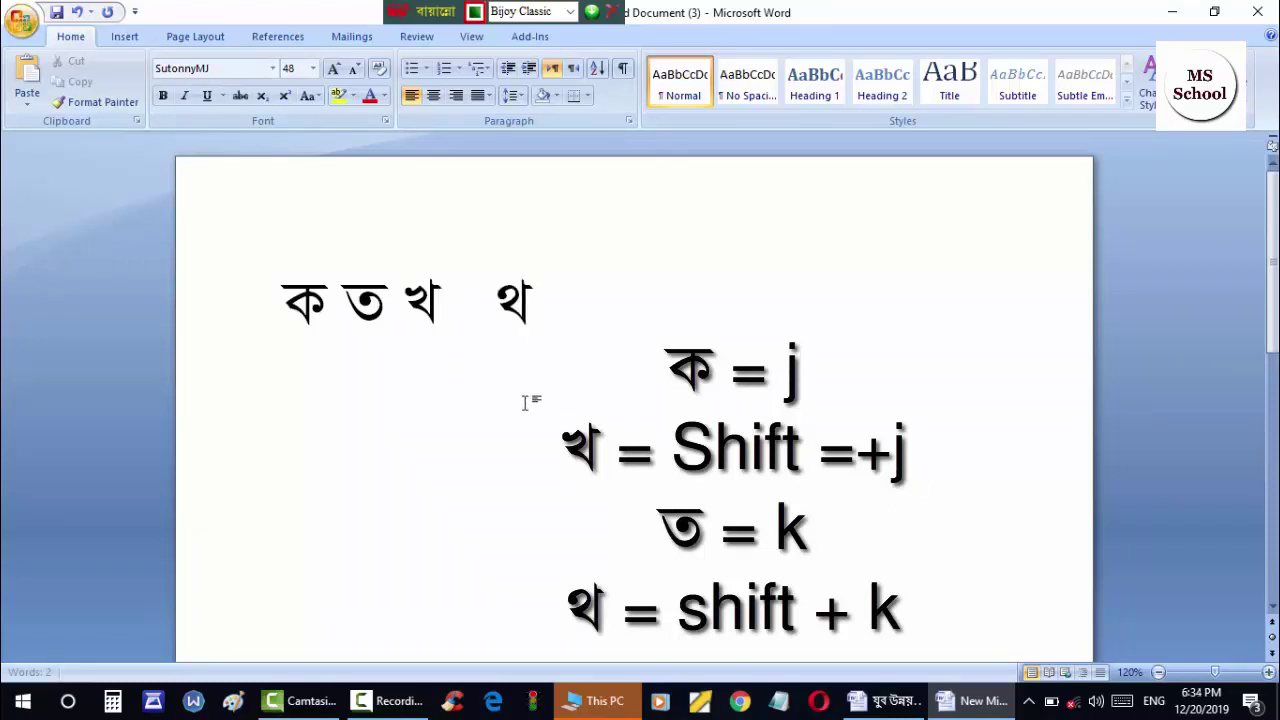
{"action": "left_click", "coordinate": [334, 314]}
{"action": "double_click", "coordinate": [432, 311]}
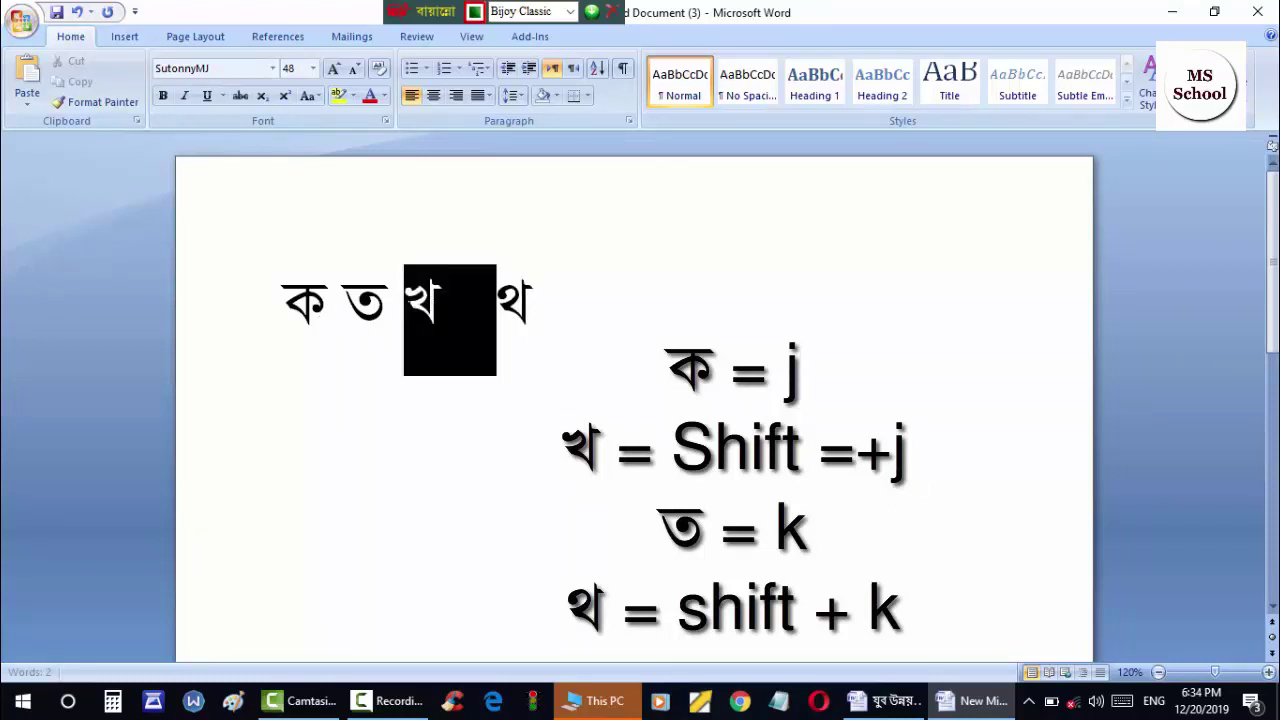
{"action": "left_click", "coordinate": [438, 309]}
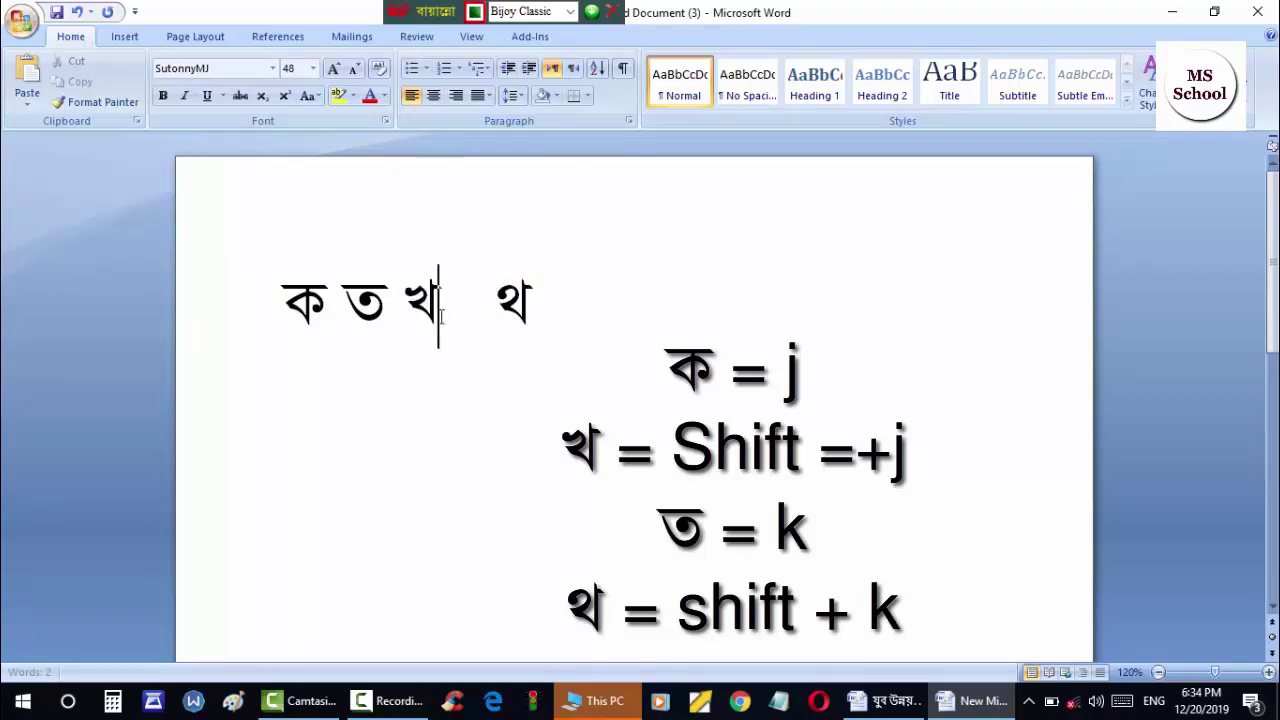
{"action": "key", "text": "Left"}
{"action": "double_click", "coordinate": [530, 292]}
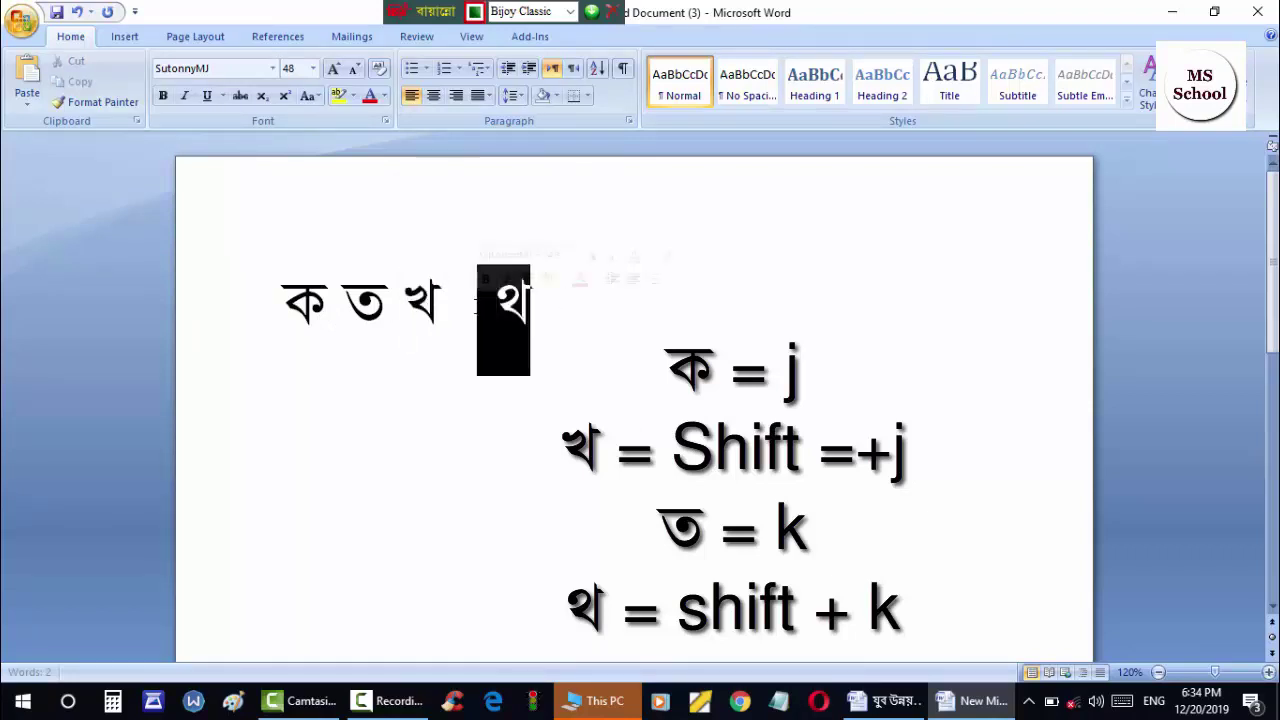
{"action": "left_click", "coordinate": [537, 300]}
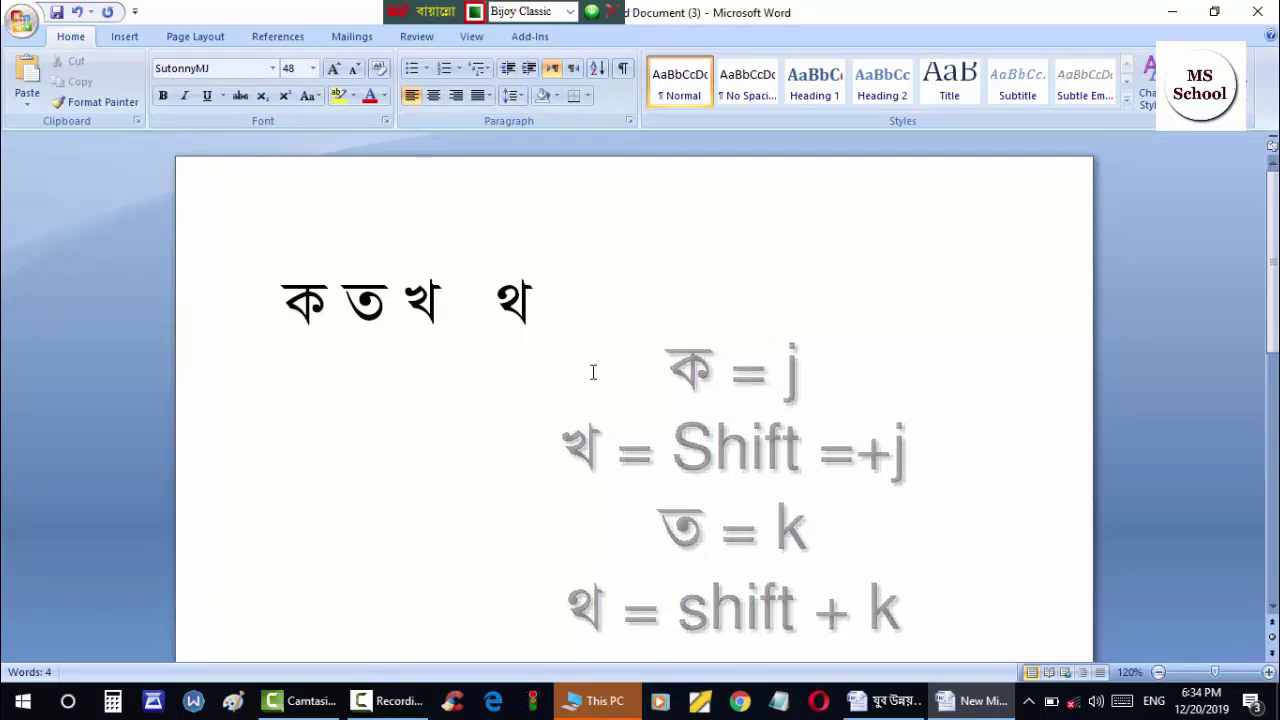
{"action": "key", "text": "BackSpace"}
Step: Delete the last letter and review the Lecture 02 rule 'first letter + G + second letter' for conjuncts
{"action": "key", "text": "BackSpace"}
{"action": "key", "text": "BackSpace"}
{"action": "key", "text": "BackSpace"}
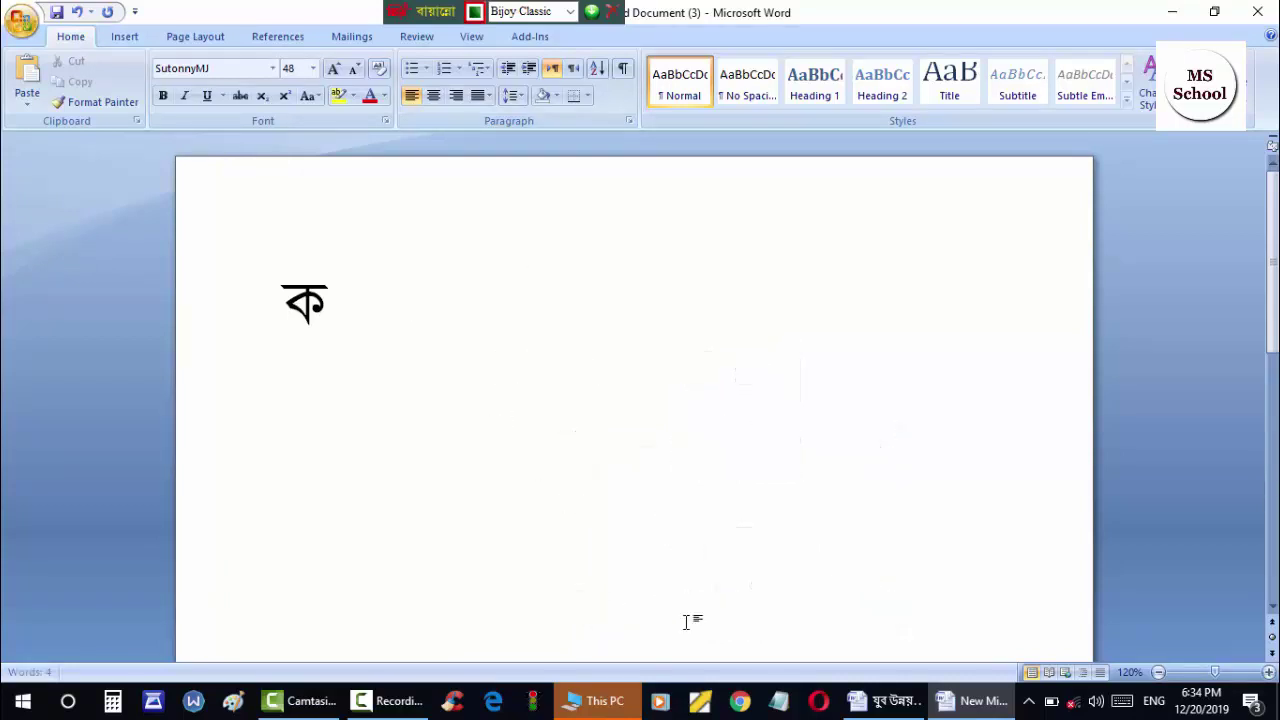
{"action": "key", "text": "BackSpace"}
{"action": "left_click", "coordinate": [878, 701]}
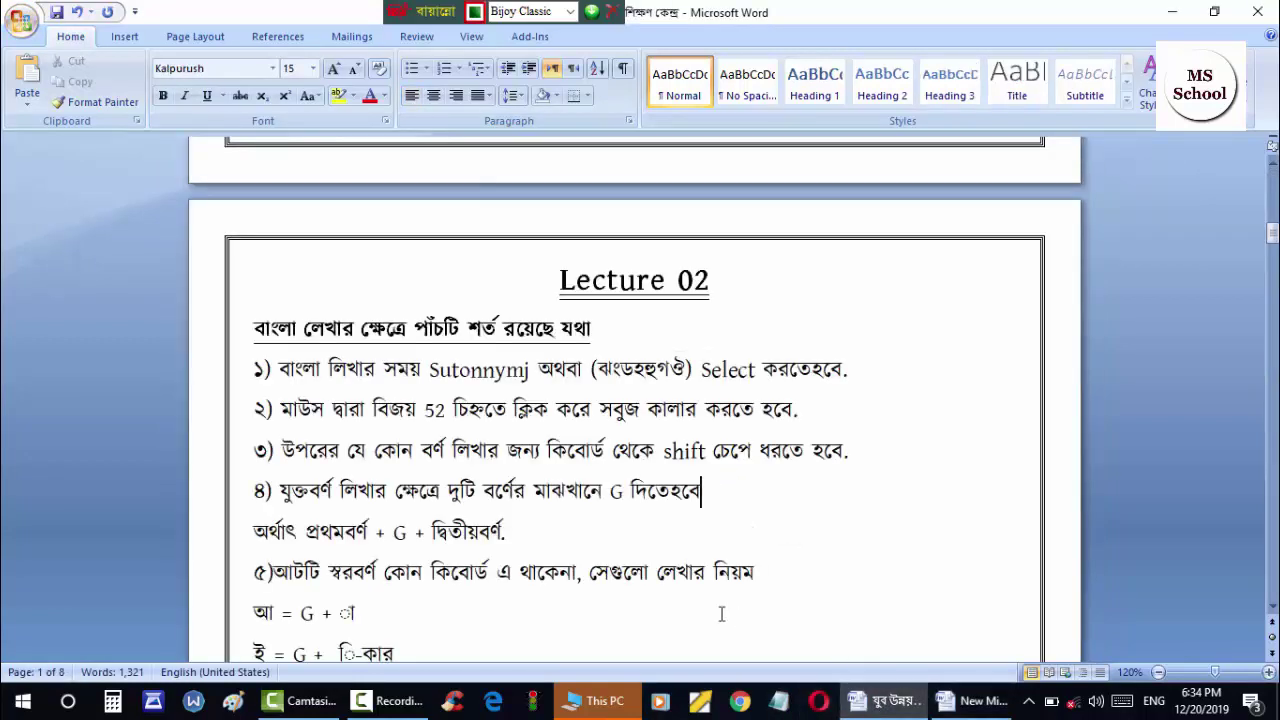
{"action": "scroll", "coordinate": [447, 437], "scroll_direction": "down", "scroll_amount": 1}
{"action": "scroll", "coordinate": [581, 292], "scroll_direction": "down", "scroll_amount": 2}
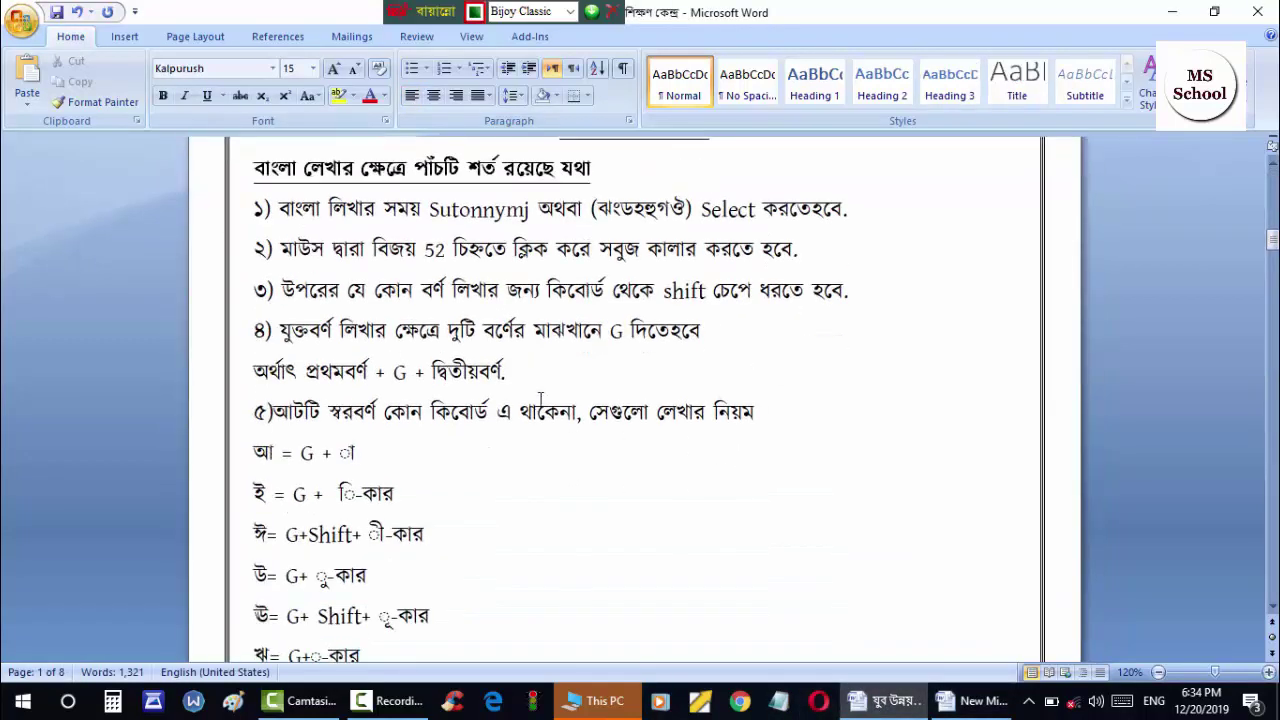
{"action": "scroll", "coordinate": [581, 292], "scroll_direction": "down", "scroll_amount": 1}
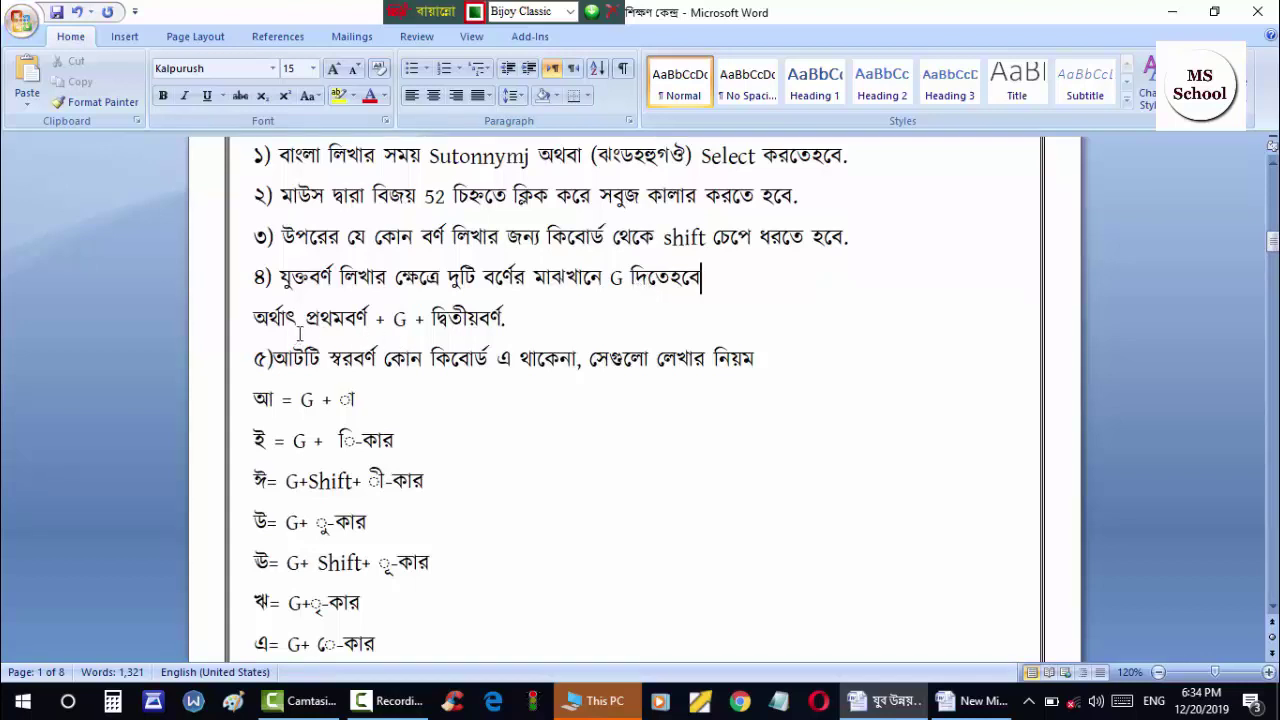
{"action": "left_click", "coordinate": [334, 318]}
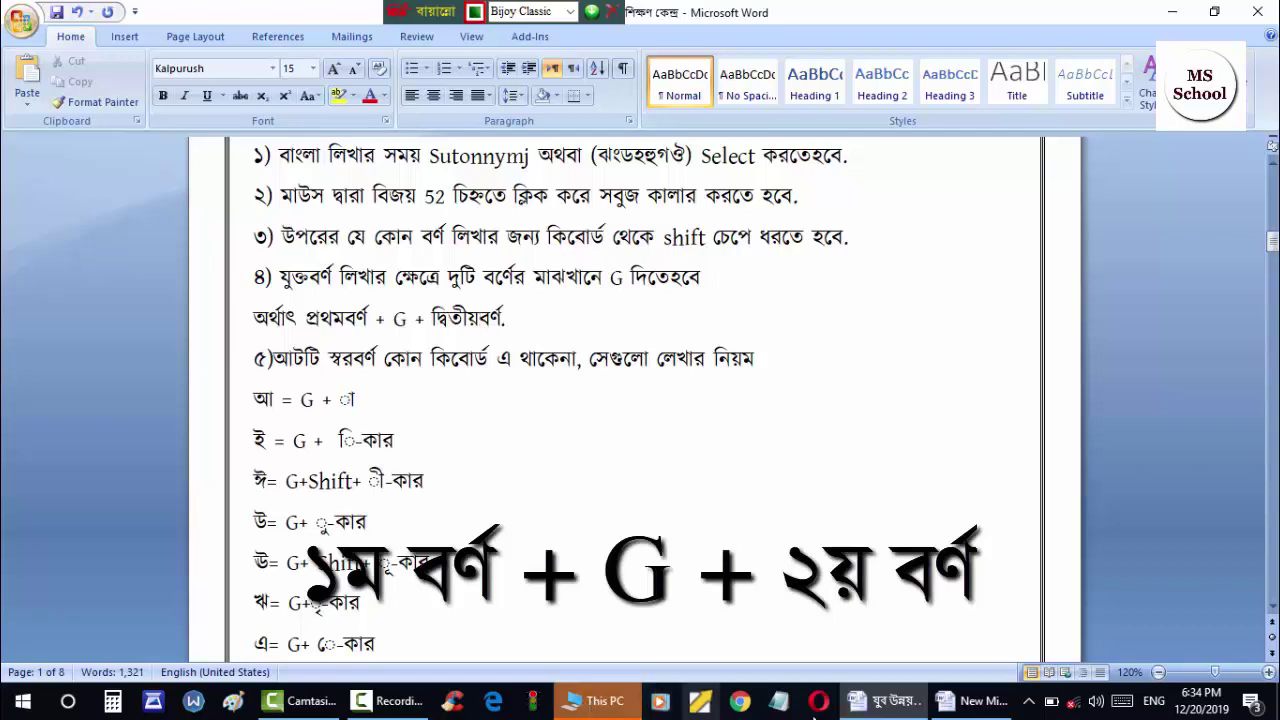
{"action": "left_click", "coordinate": [960, 701]}
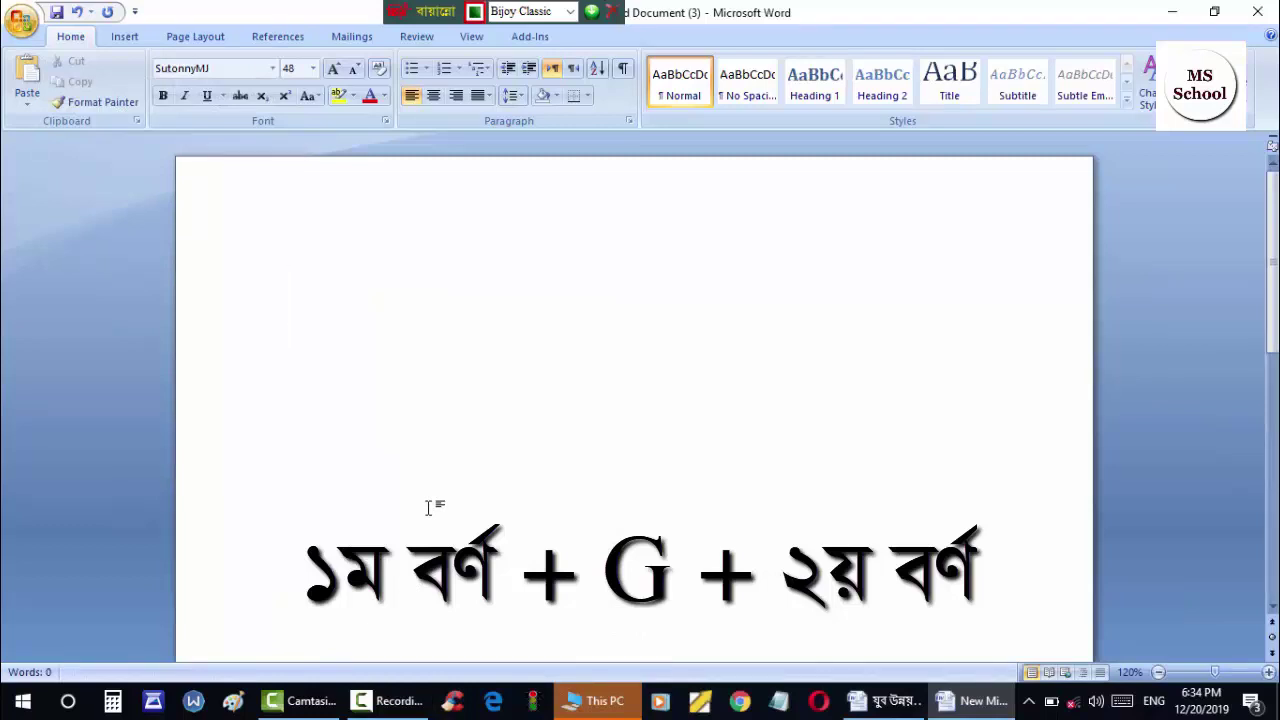
Step: Type র, ক and ত with the link key to form রক্ত, then remove the garbled result
{"action": "type", "text": "র"}
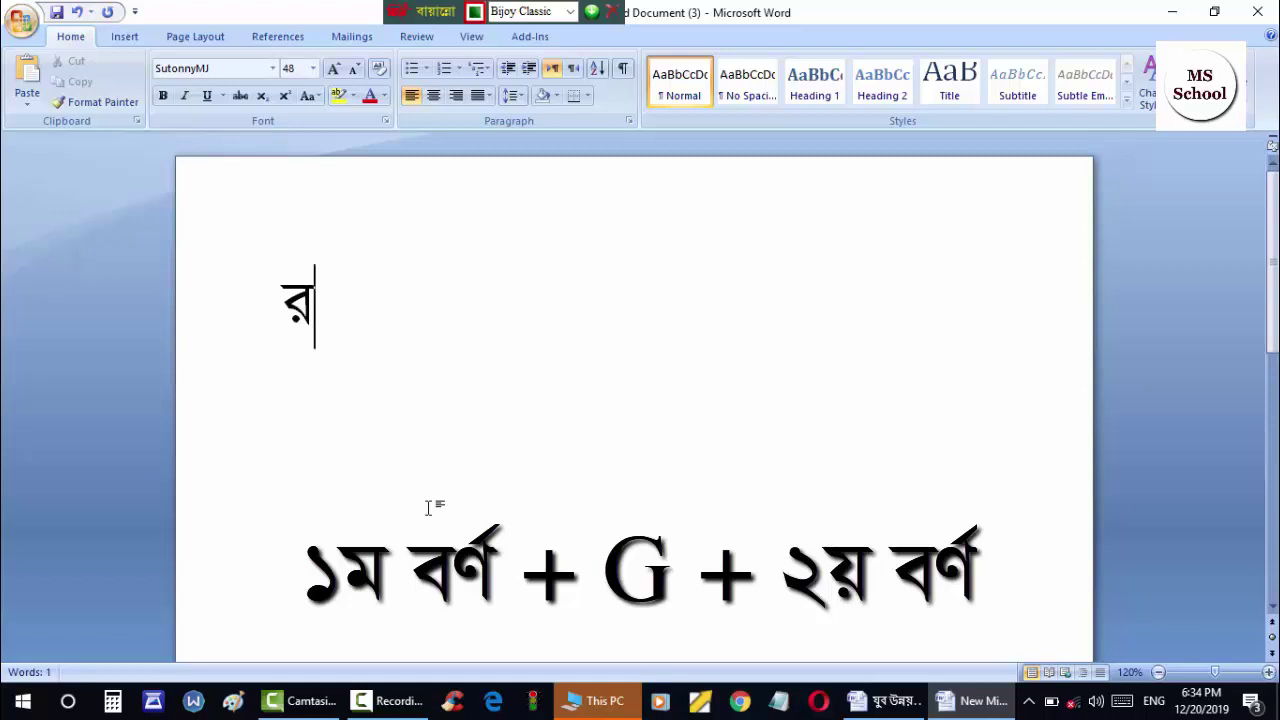
{"action": "type", "text": "ক্"}
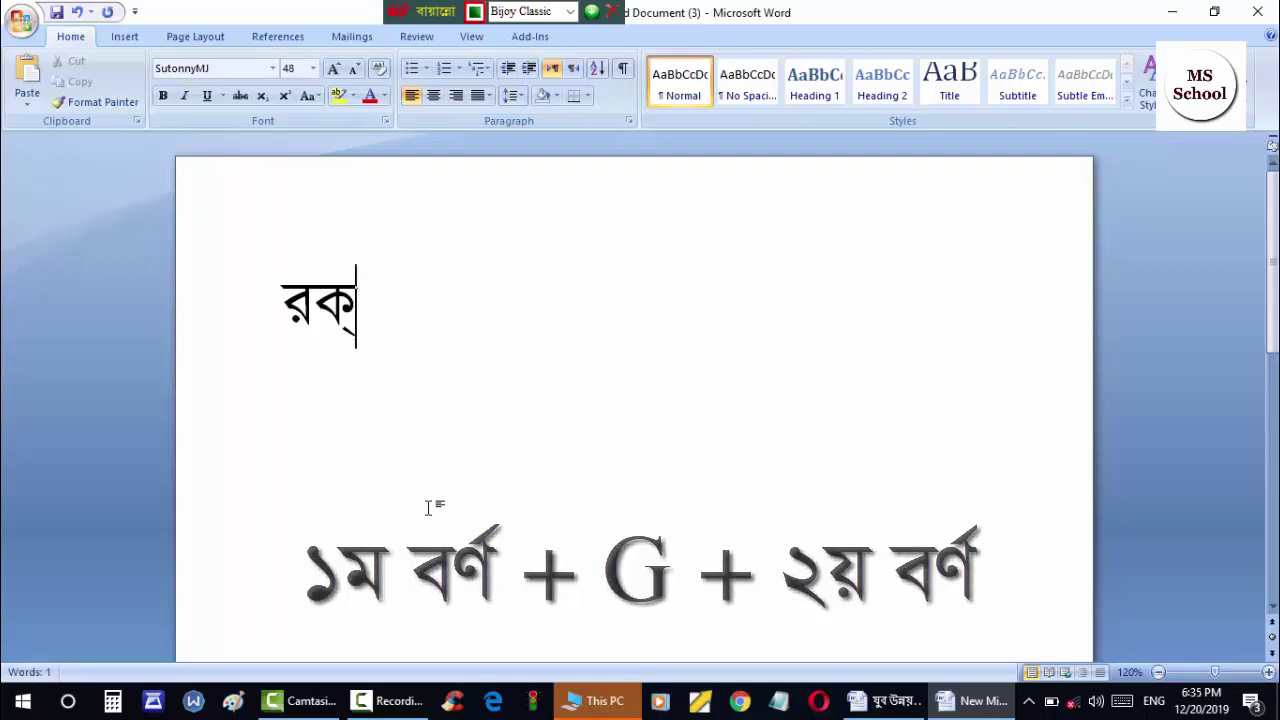
{"action": "type", "text": "ত"}
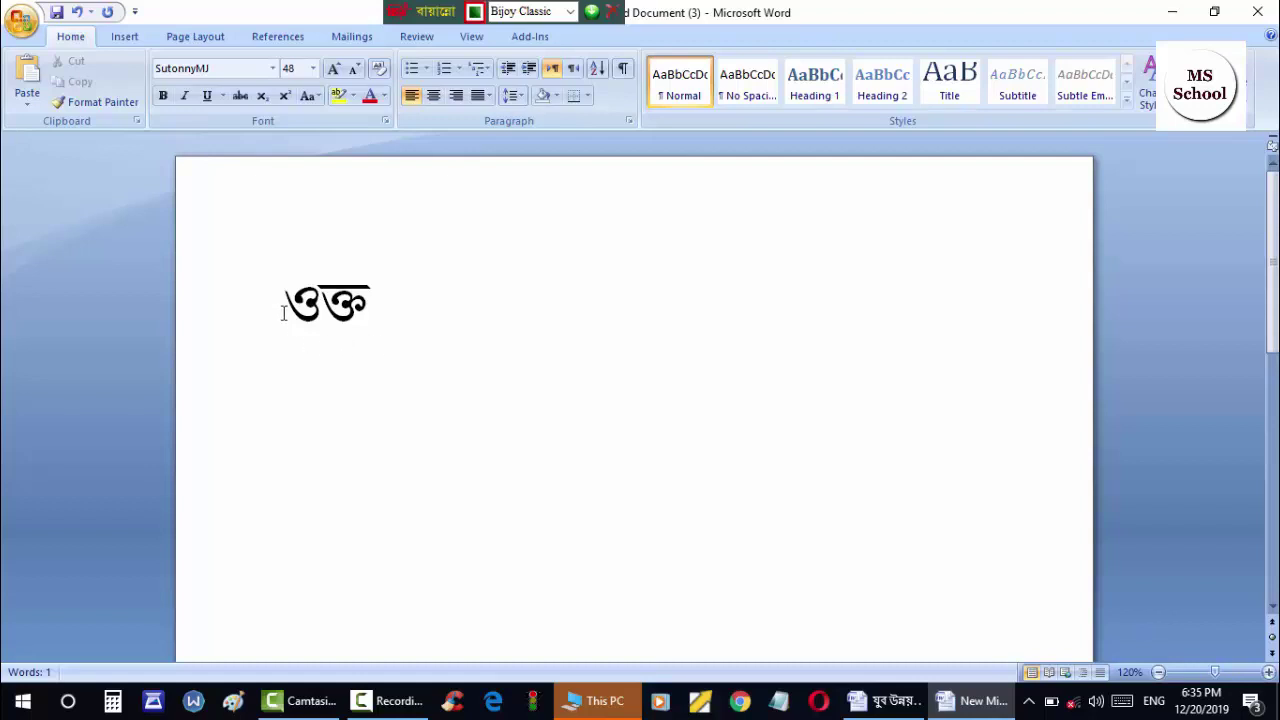
{"action": "key", "text": "BackSpace"}
{"action": "key", "text": "ctrl+z"}
Step: Turn off every AutoCorrect option, including replace text as you type, and close the Symbol dialog
{"action": "left_click", "coordinate": [127, 40]}
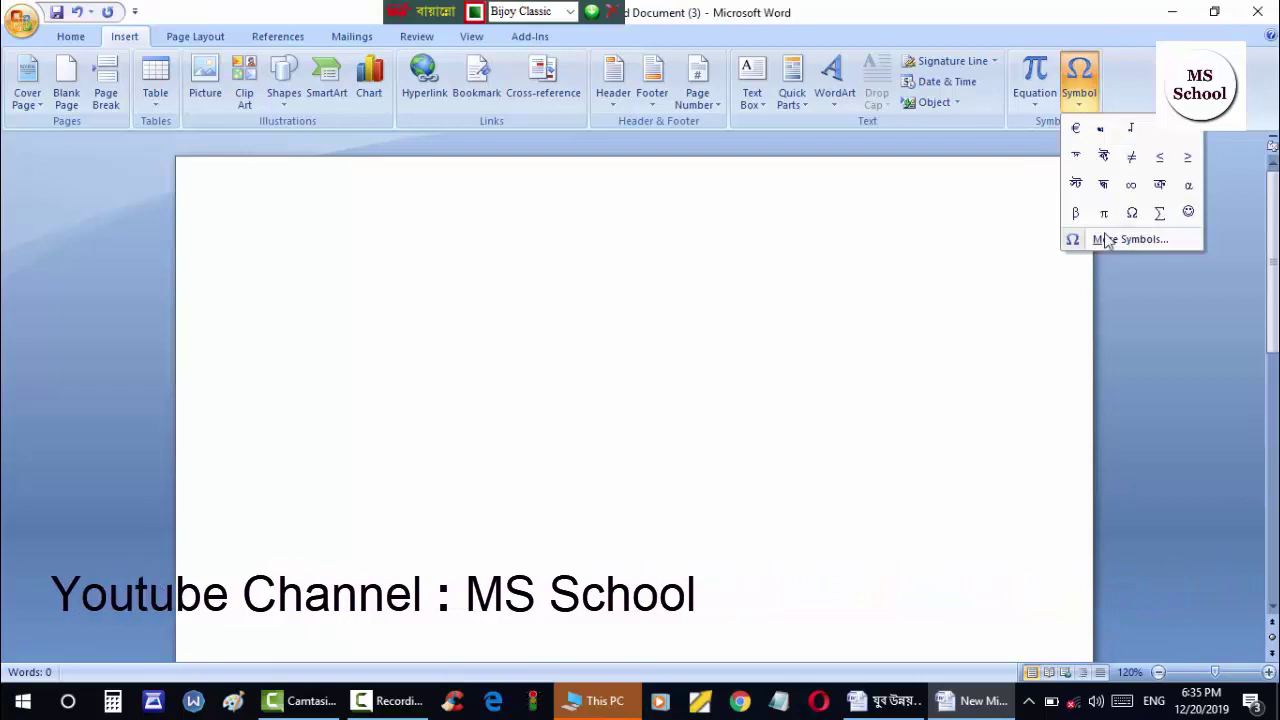
{"action": "left_click", "coordinate": [1106, 241]}
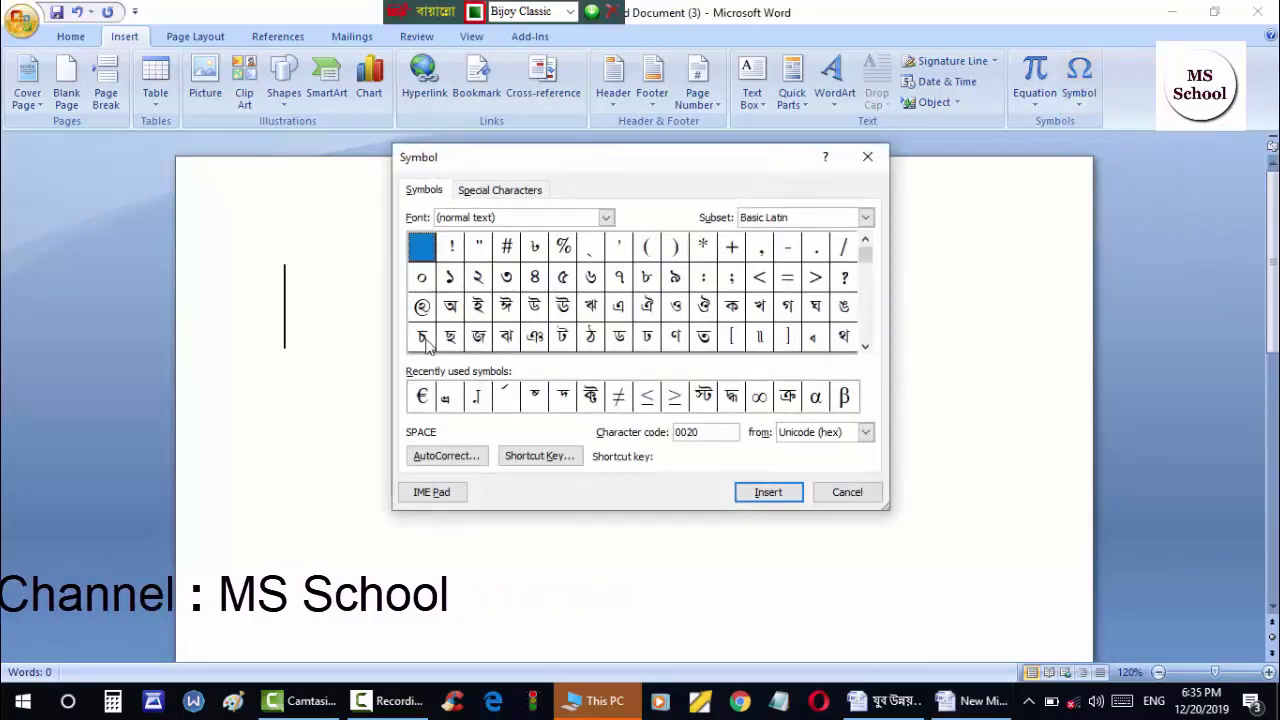
{"action": "left_click", "coordinate": [452, 460]}
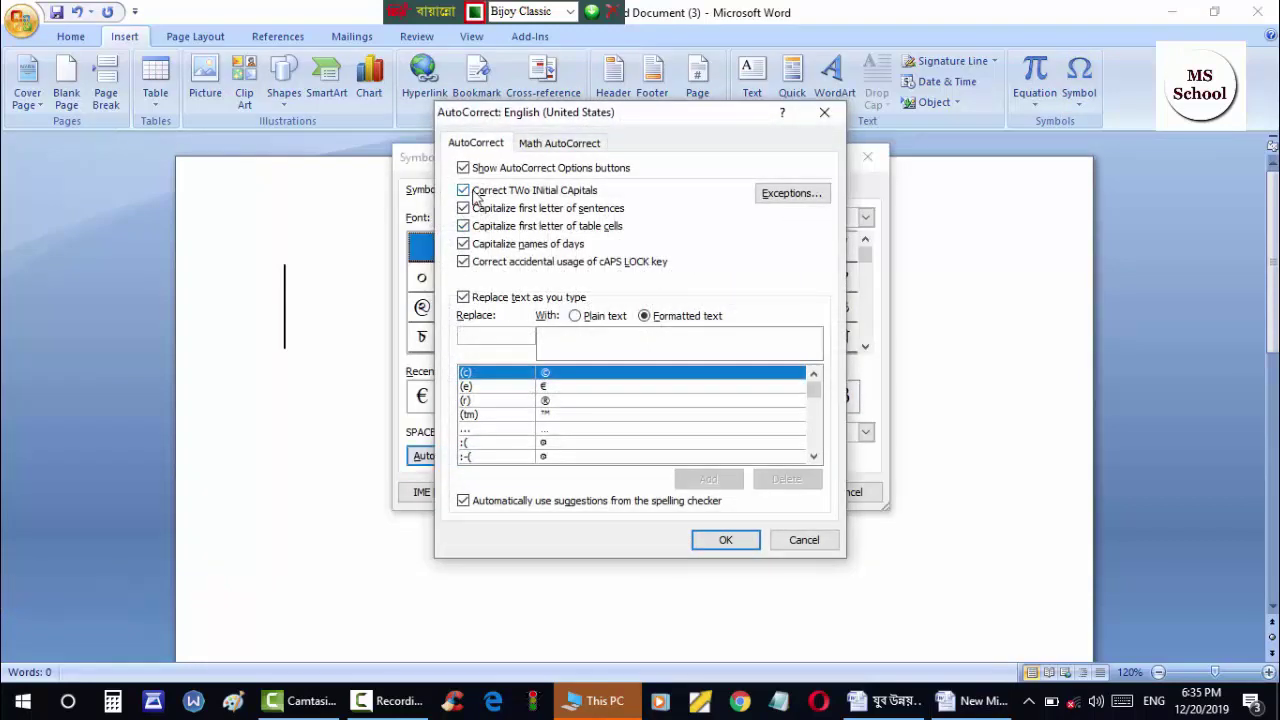
{"action": "left_click", "coordinate": [463, 168]}
{"action": "left_click", "coordinate": [463, 190]}
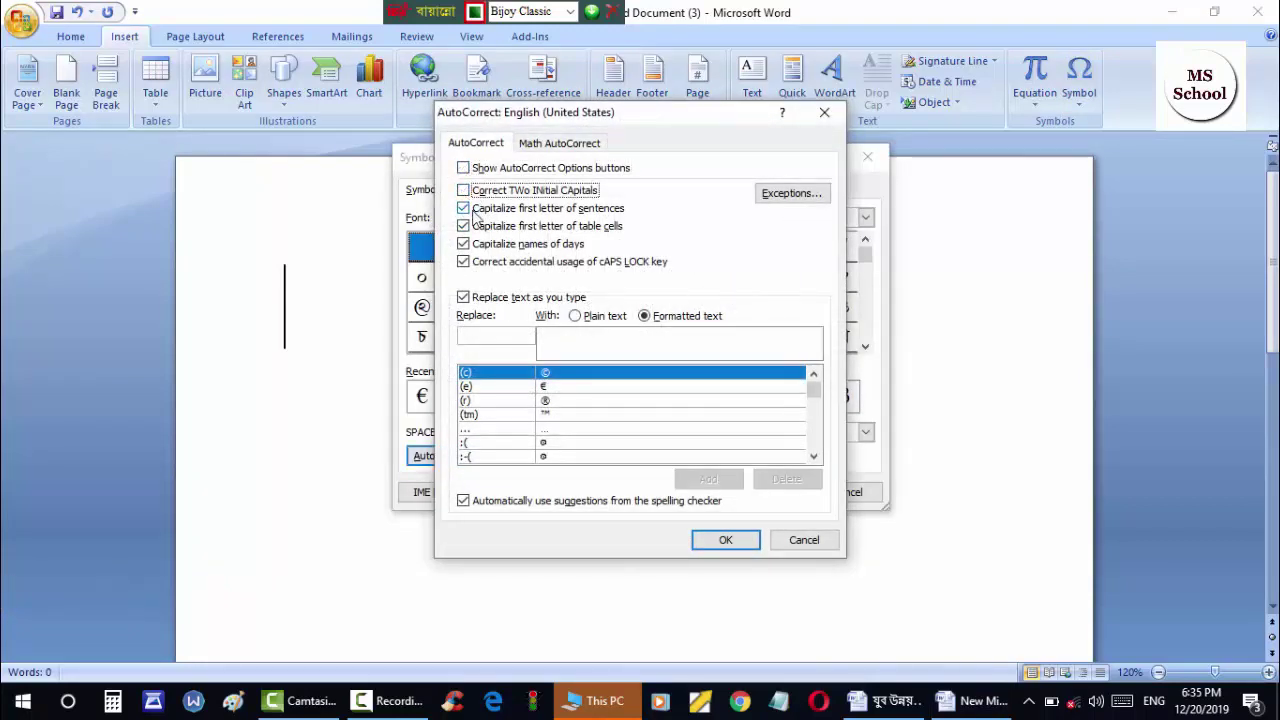
{"action": "left_click", "coordinate": [476, 209]}
{"action": "left_click", "coordinate": [478, 227]}
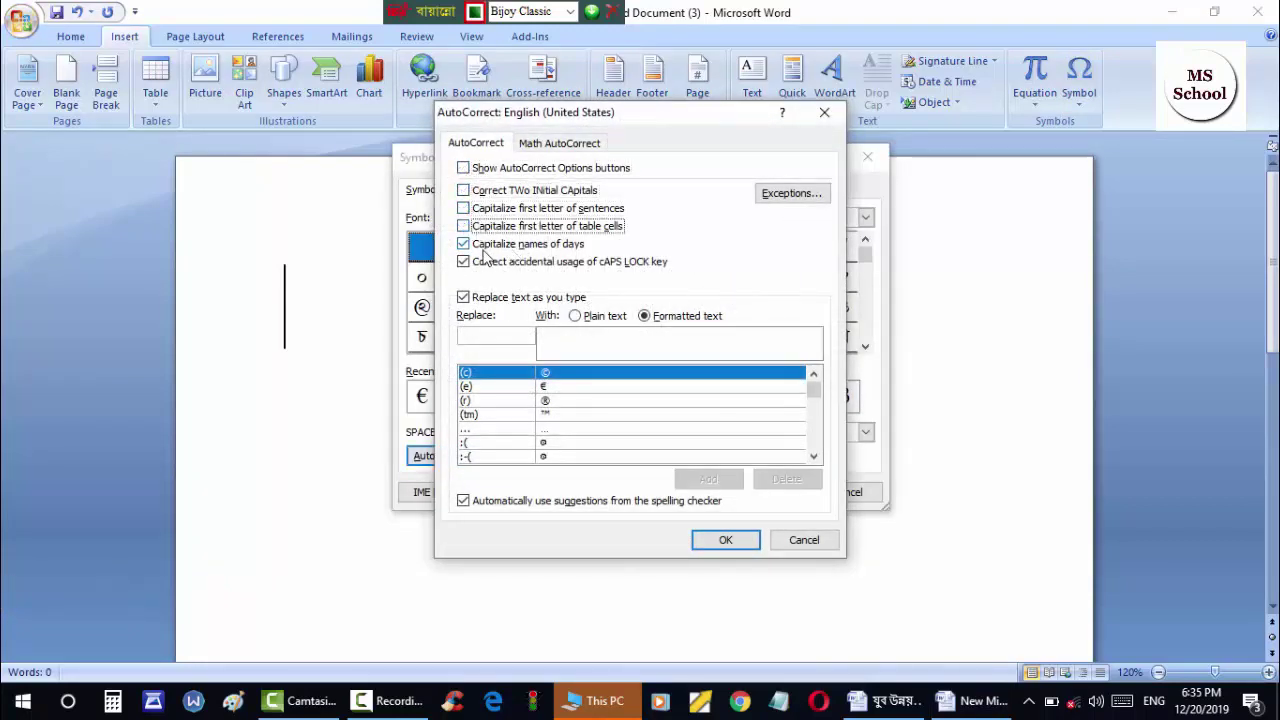
{"action": "left_click", "coordinate": [476, 244]}
{"action": "left_click", "coordinate": [476, 262]}
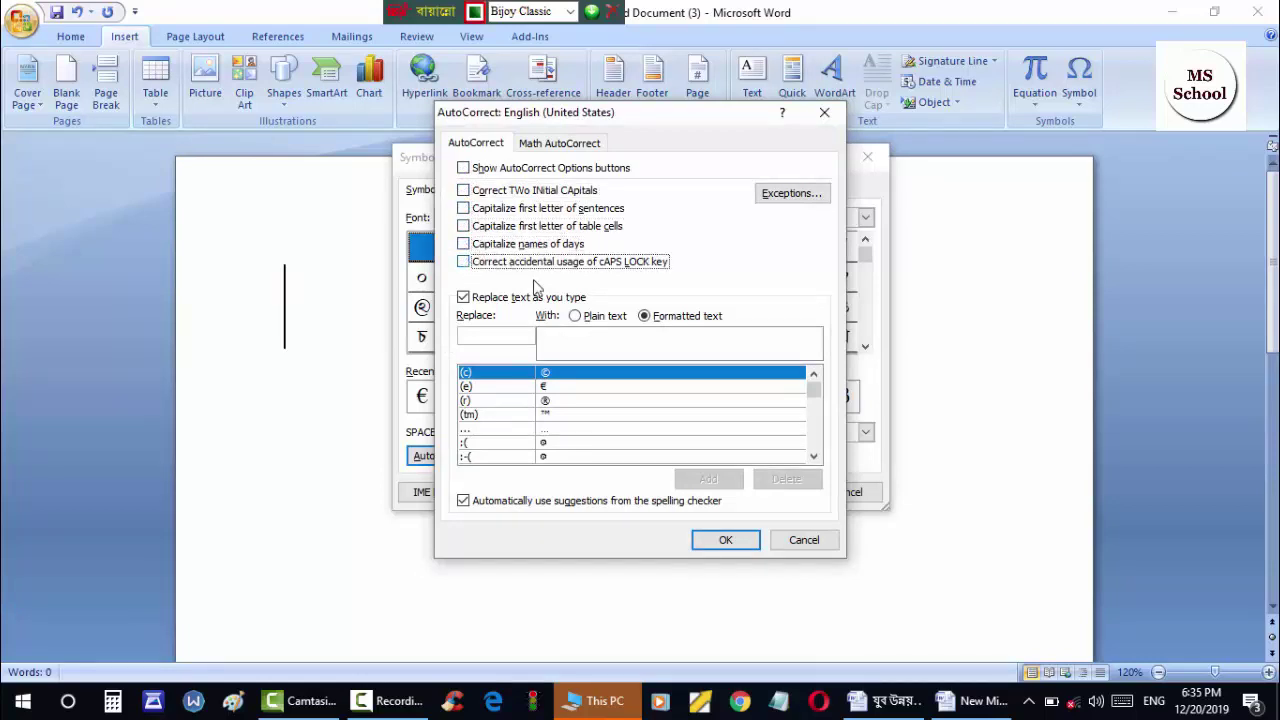
{"action": "left_click", "coordinate": [464, 298]}
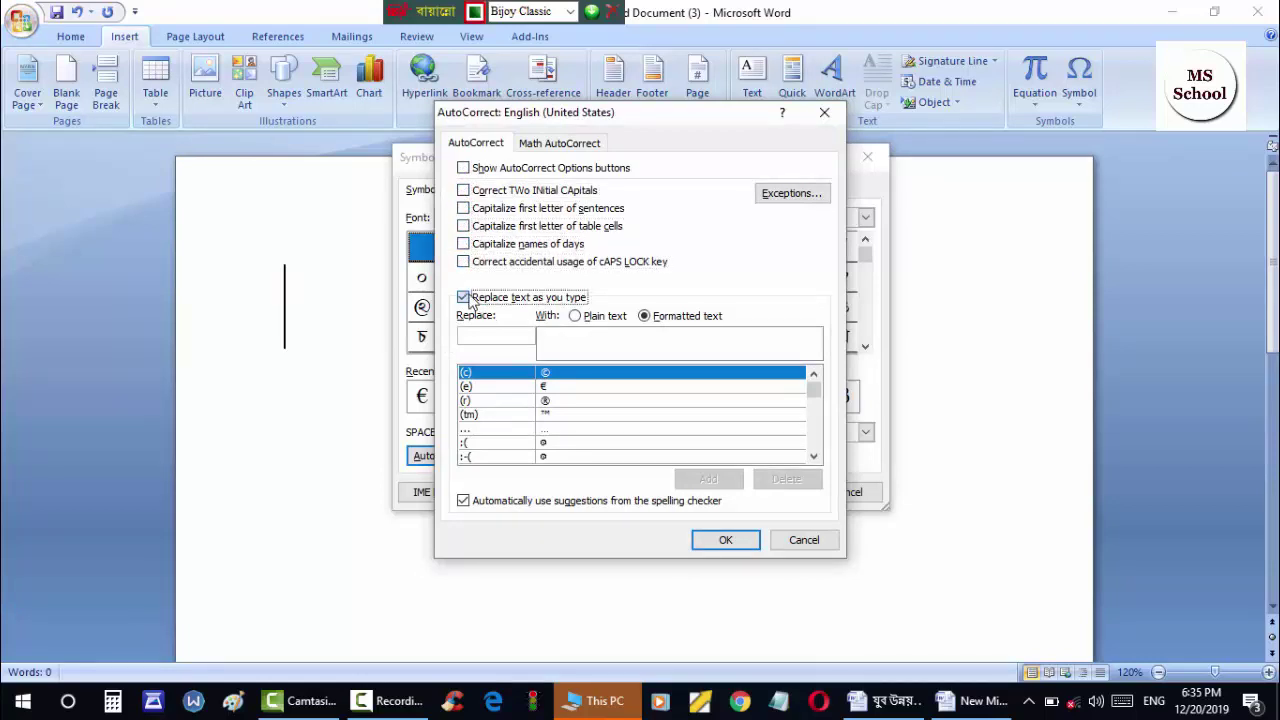
{"action": "left_click", "coordinate": [726, 540]}
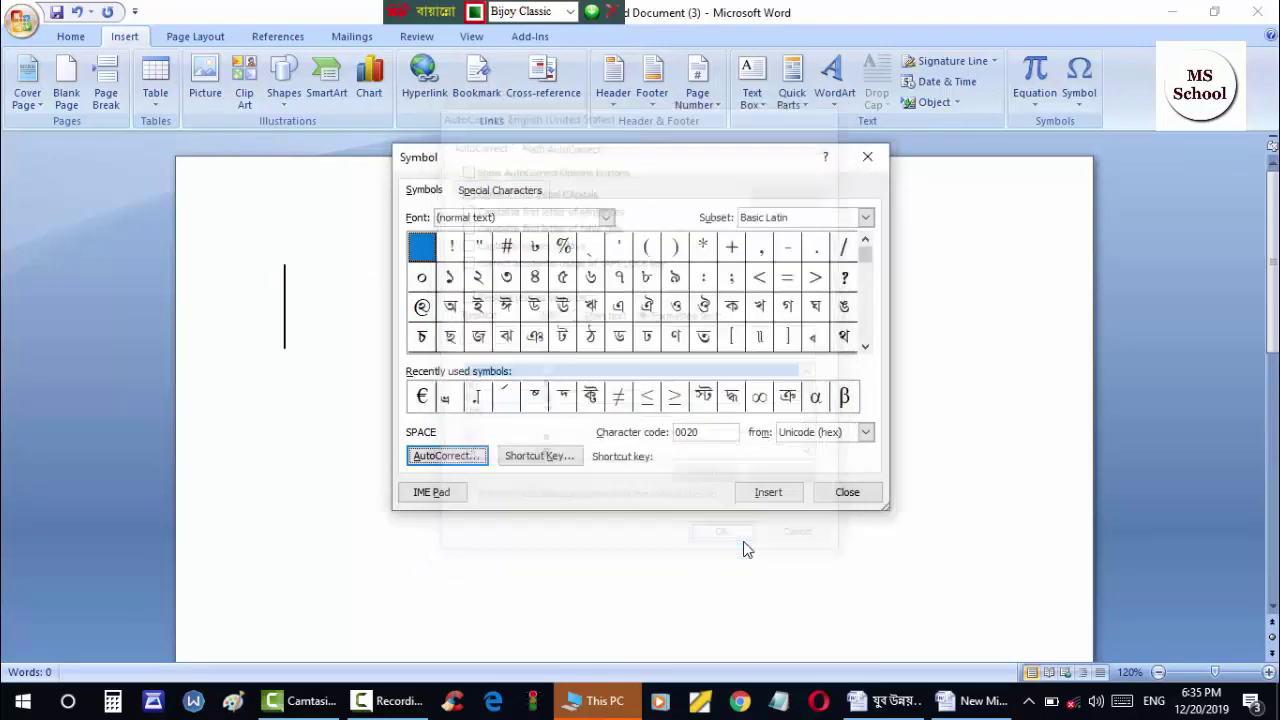
{"action": "left_click", "coordinate": [420, 494]}
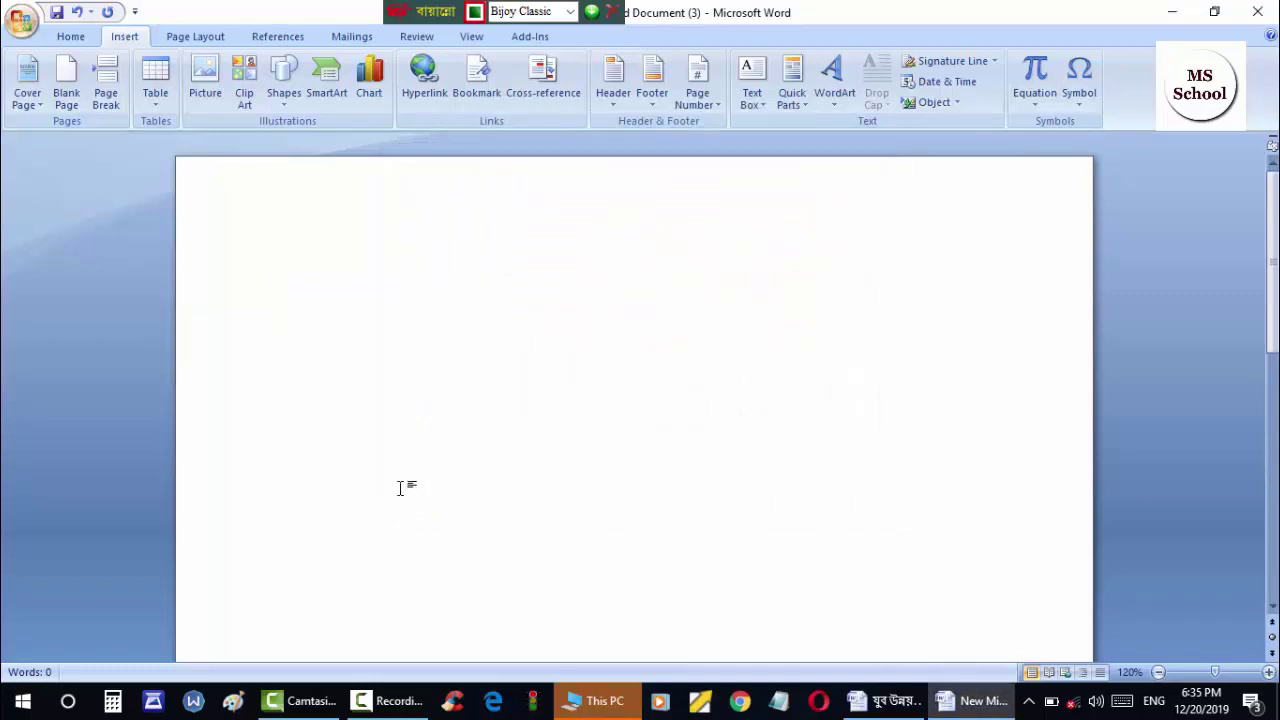
Step: Practise typing রক্ত and আক্তার, then erase back to আক্
{"action": "type", "text": "র"}
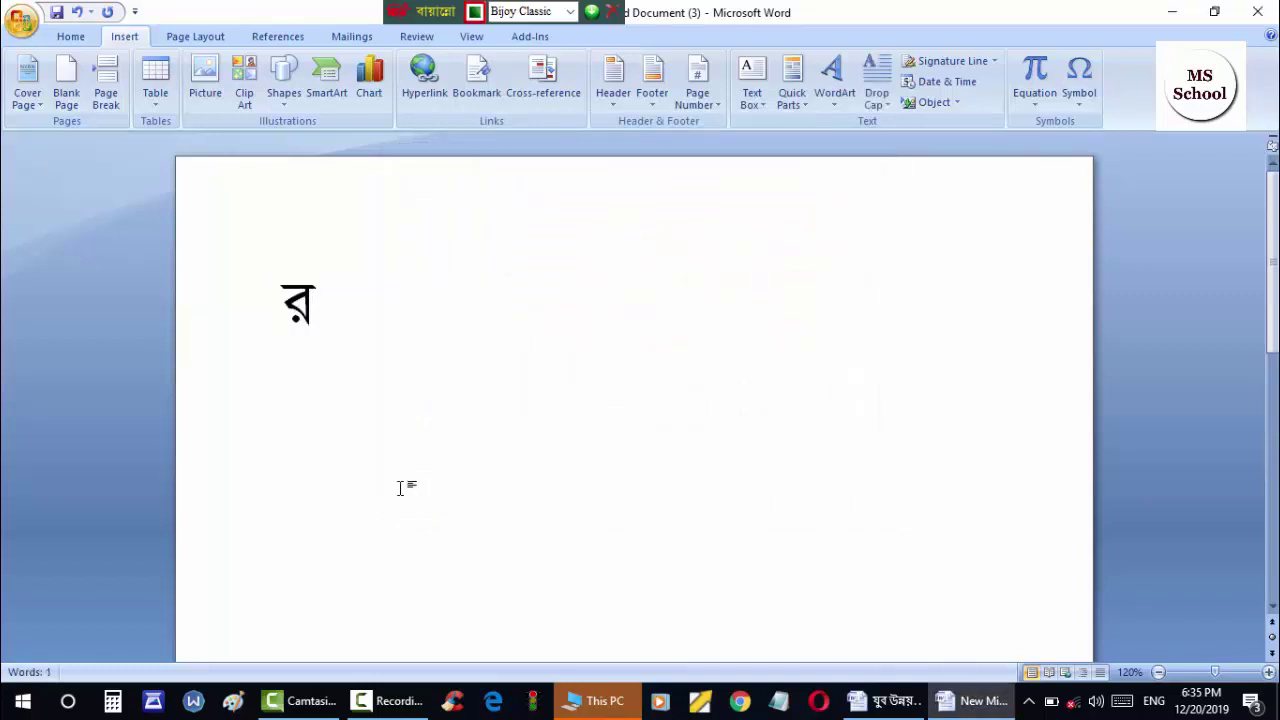
{"action": "type", "text": "ক"}
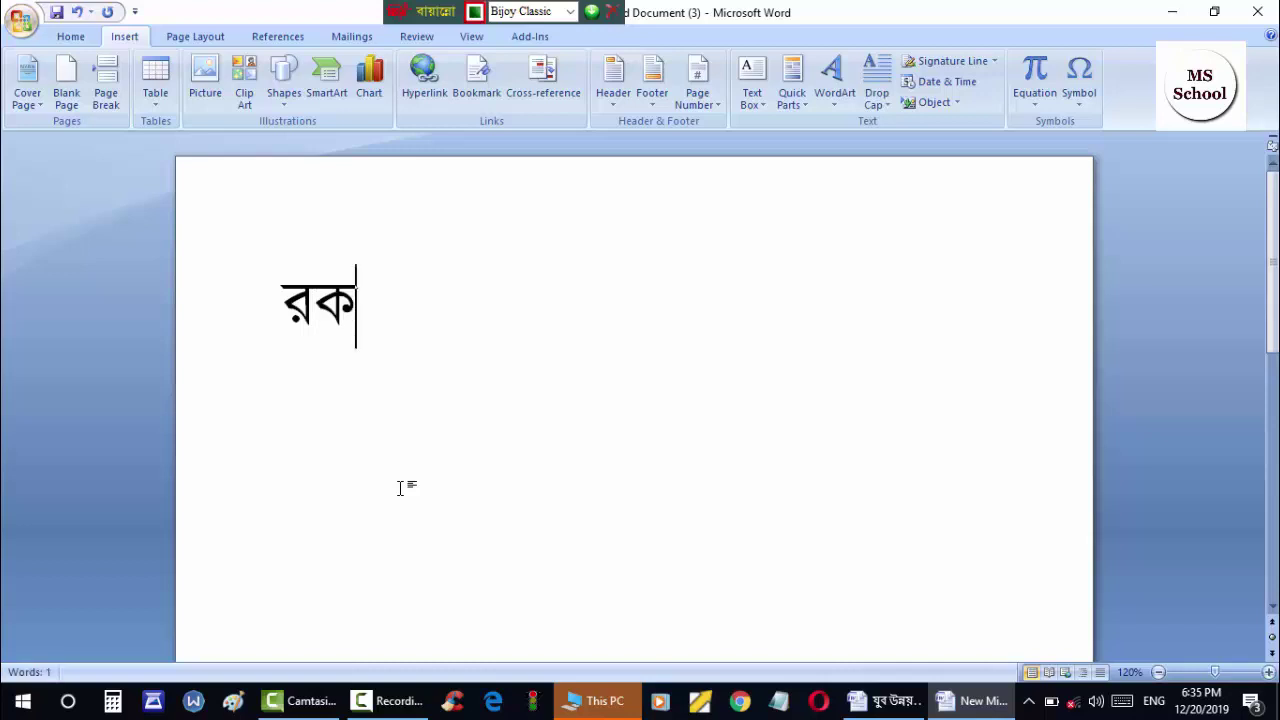
{"action": "type", "text": "্"}
{"action": "type", "text": "ত"}
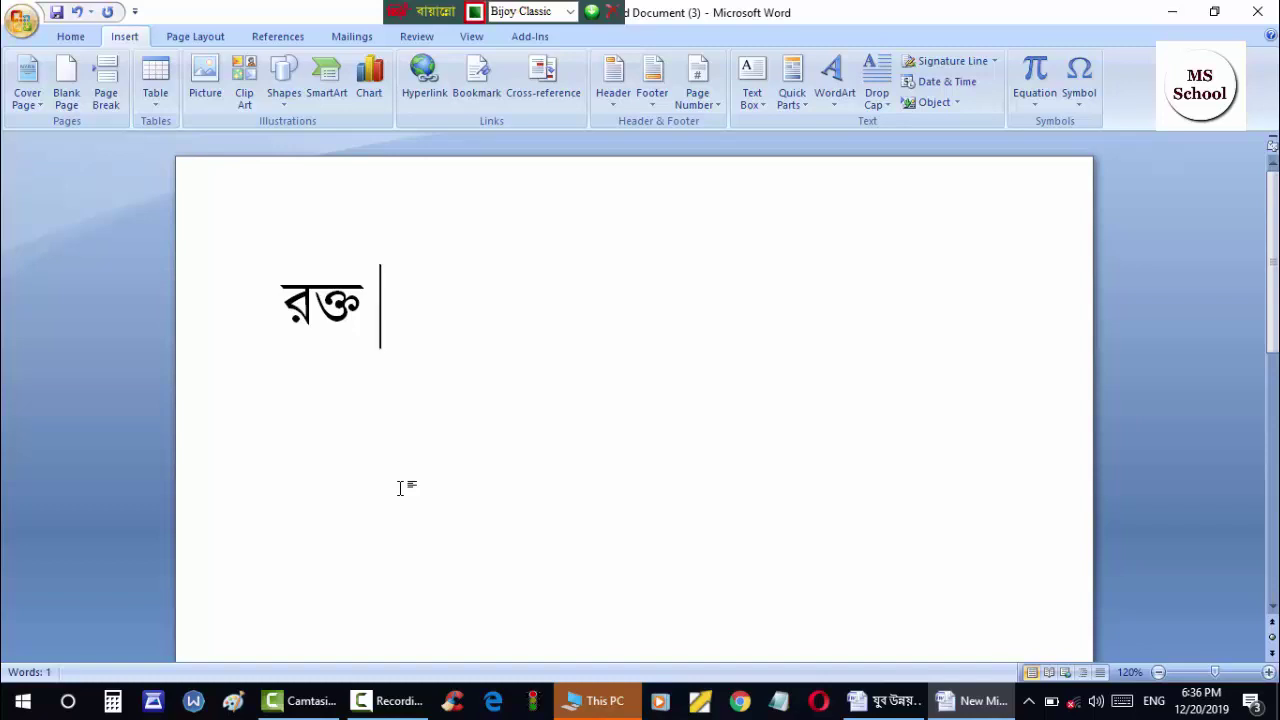
{"action": "type", "text": "অ"}
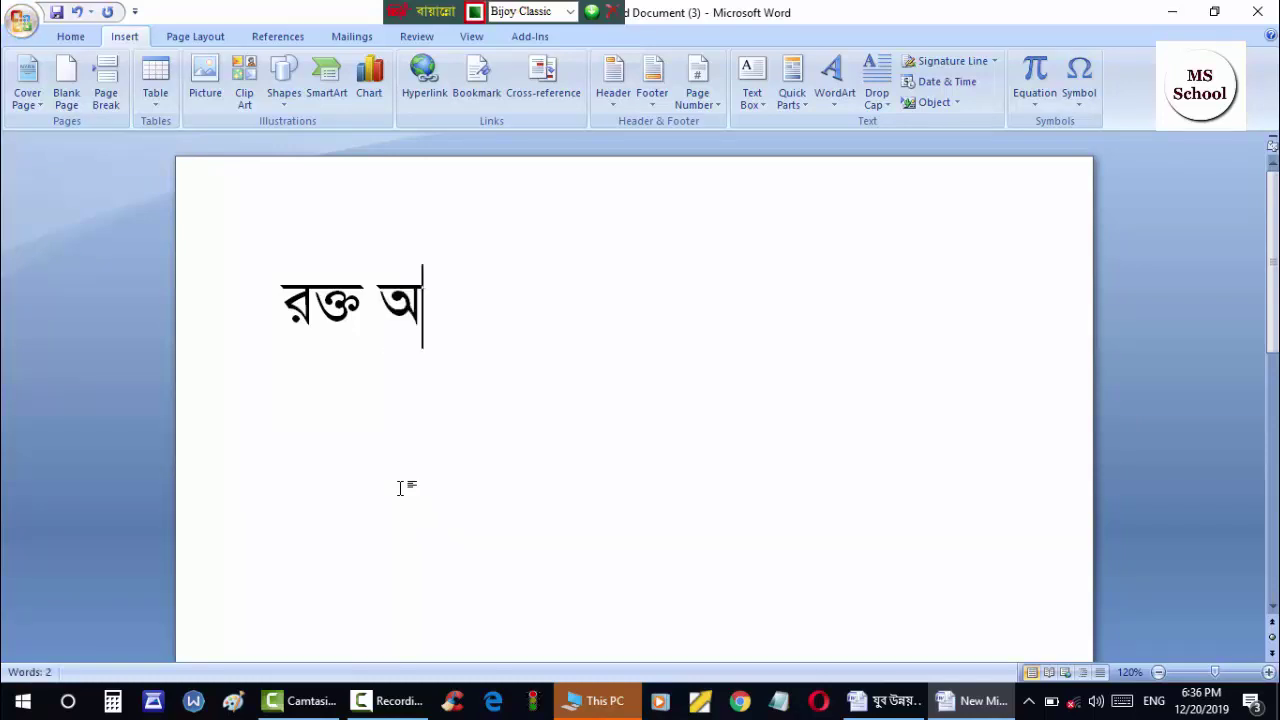
{"action": "type", "text": "া"}
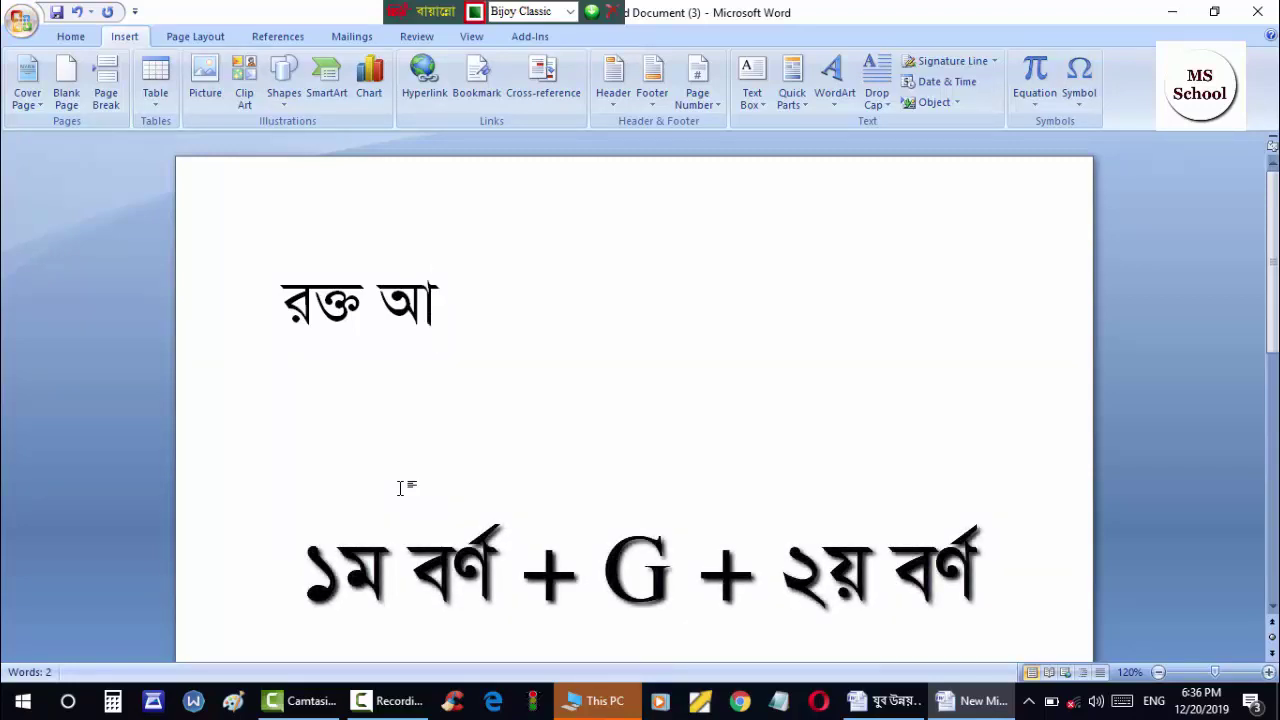
{"action": "type", "text": "ক"}
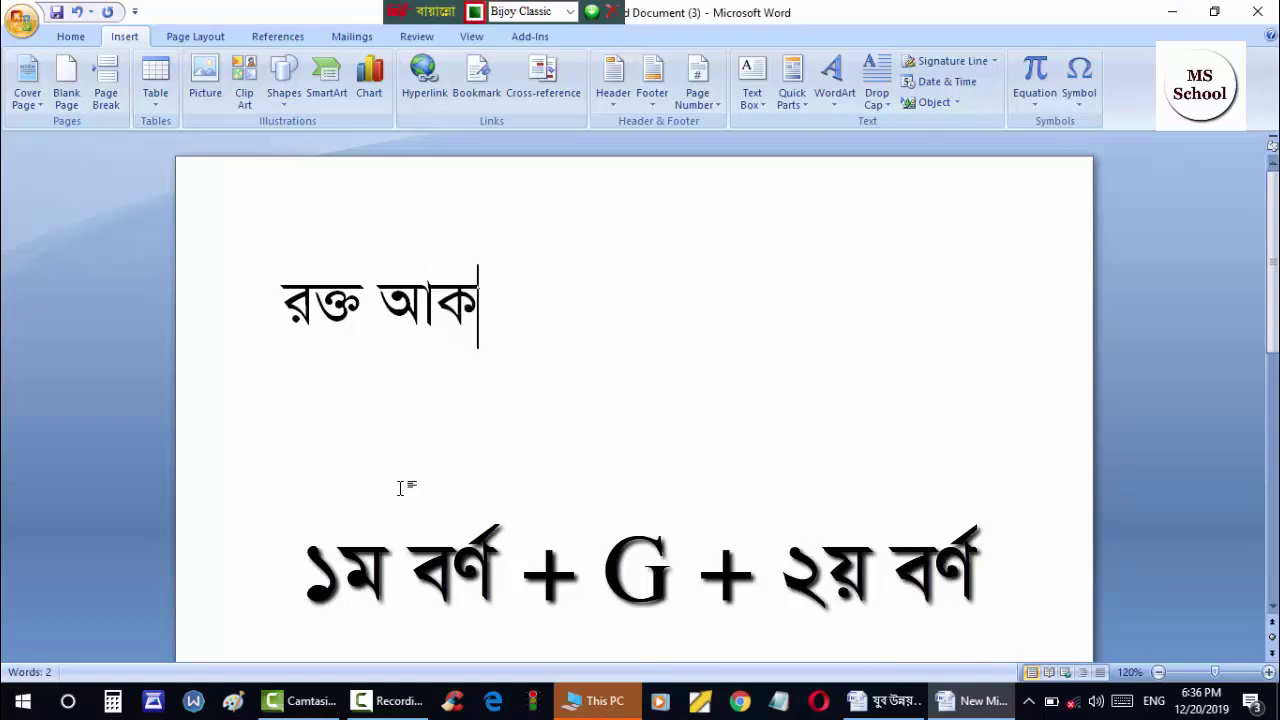
{"action": "type", "text": "্ত"}
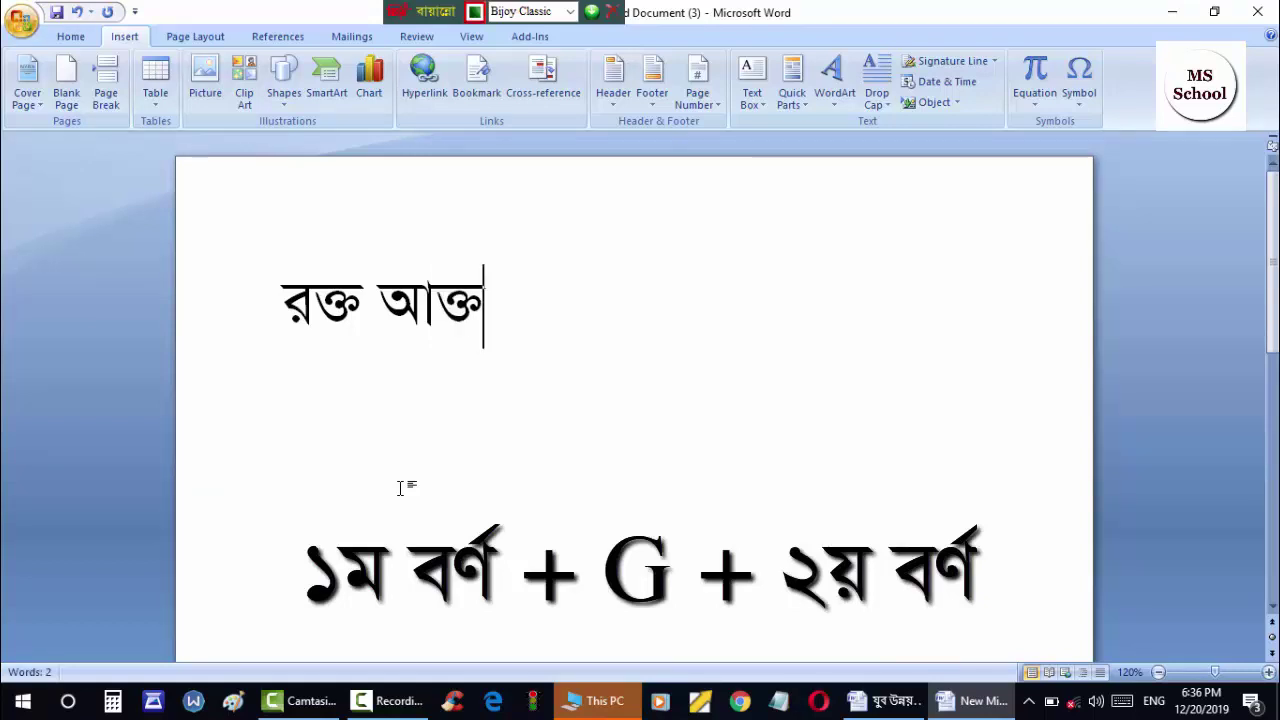
{"action": "type", "text": "ার"}
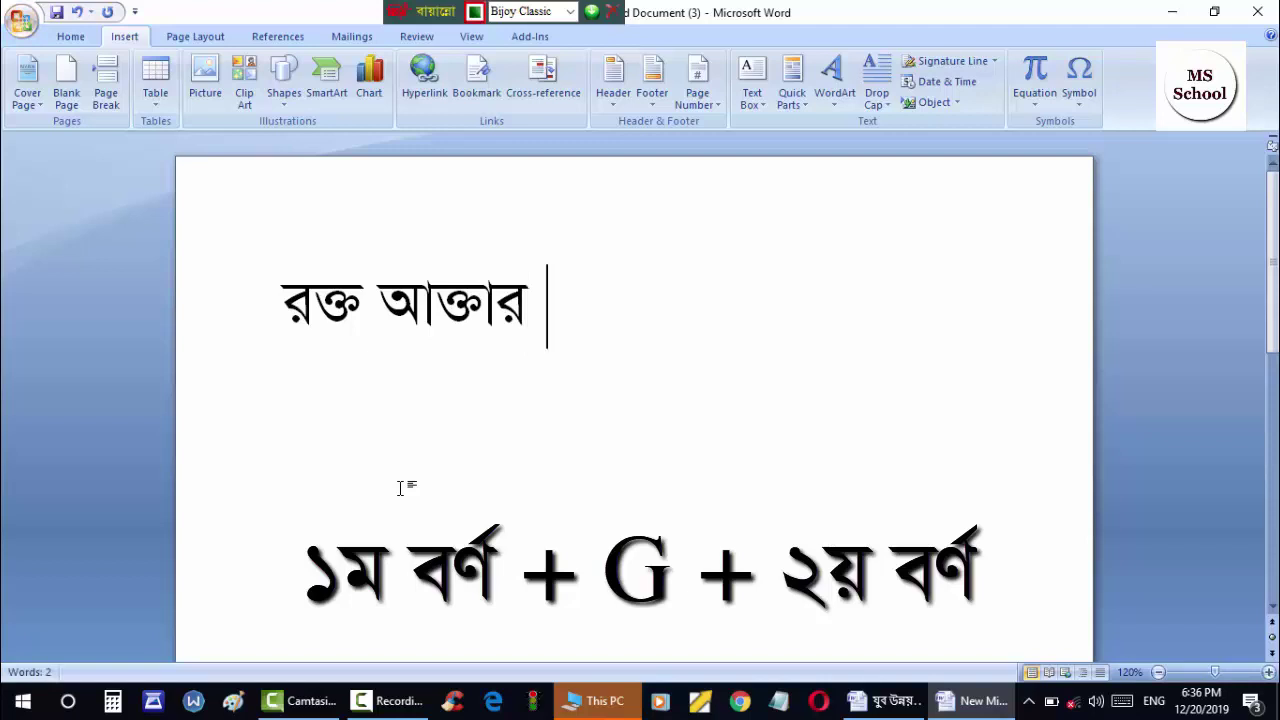
{"action": "key", "text": "BackSpace"}
{"action": "key", "text": "BackSpace"}
{"action": "key", "text": "BackSpace"}
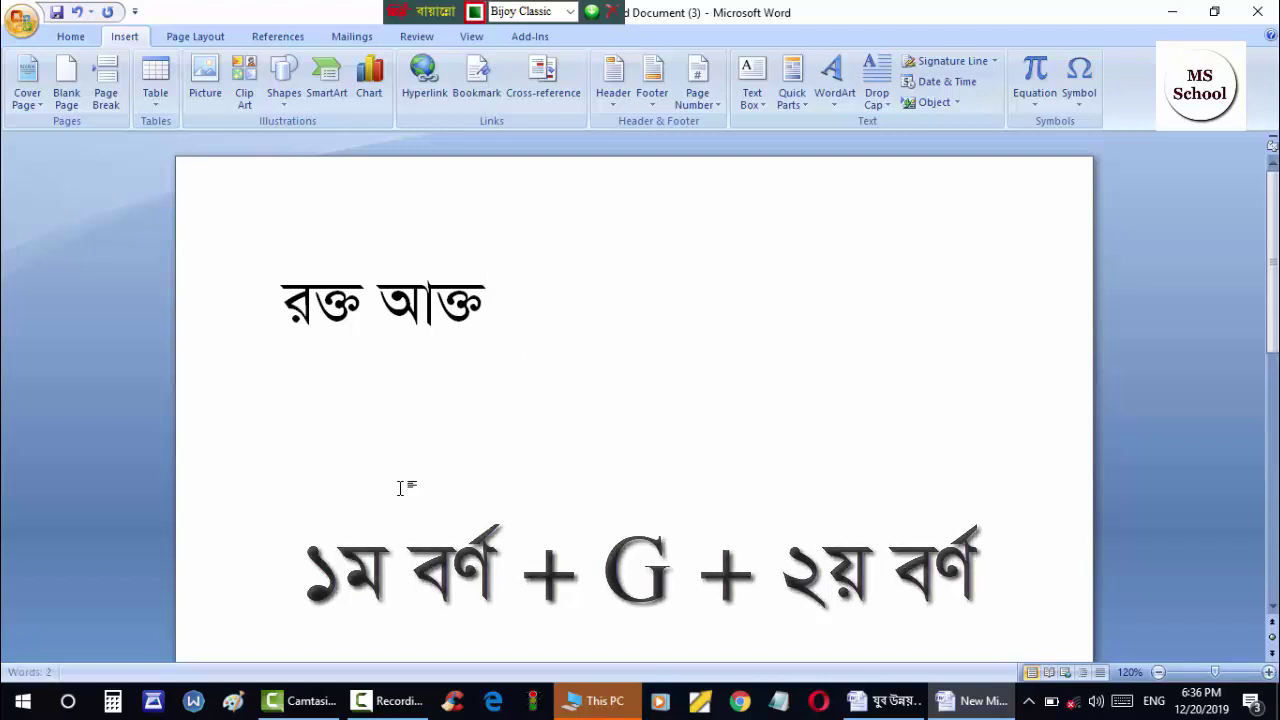
{"action": "key", "text": "BackSpace"}
{"action": "key", "text": "BackSpace"}
{"action": "key", "text": "BackSpace"}
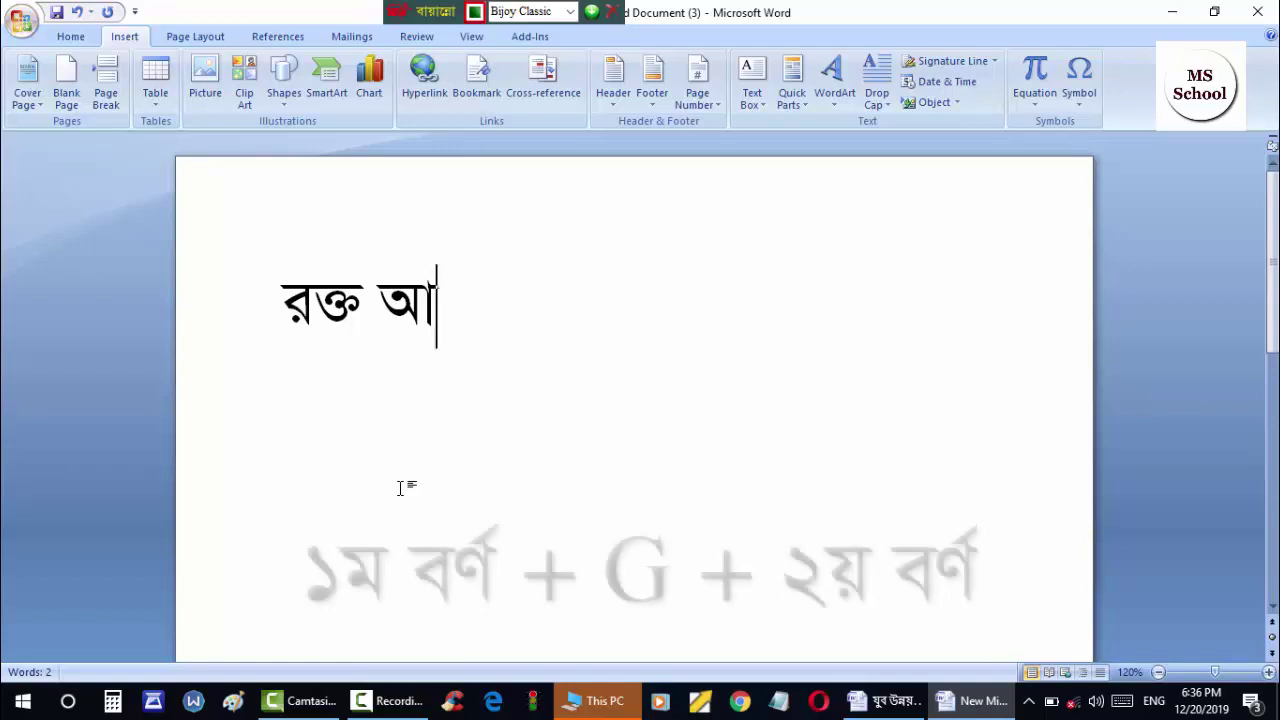
{"action": "type", "text": "ক্"}
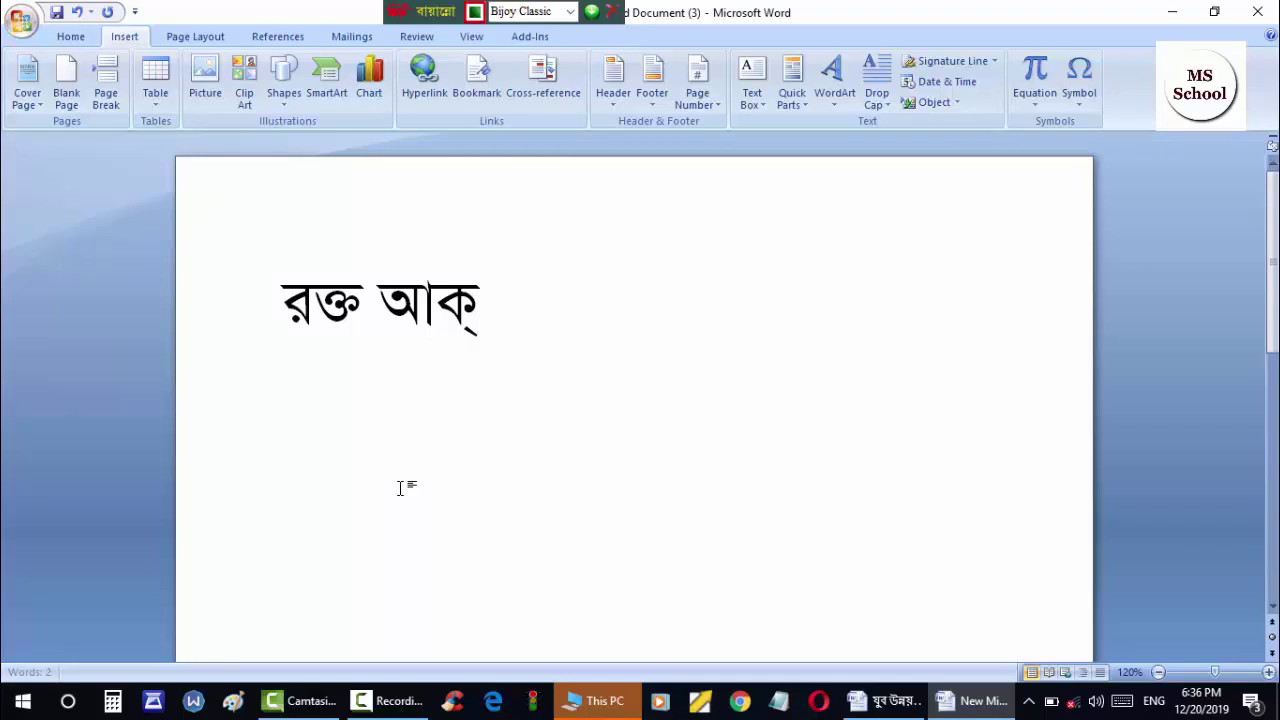
Step: Clear the whole page and type আক্তার fresh
{"action": "key", "text": "ctrl+a"}
{"action": "key", "text": "BackSpace"}
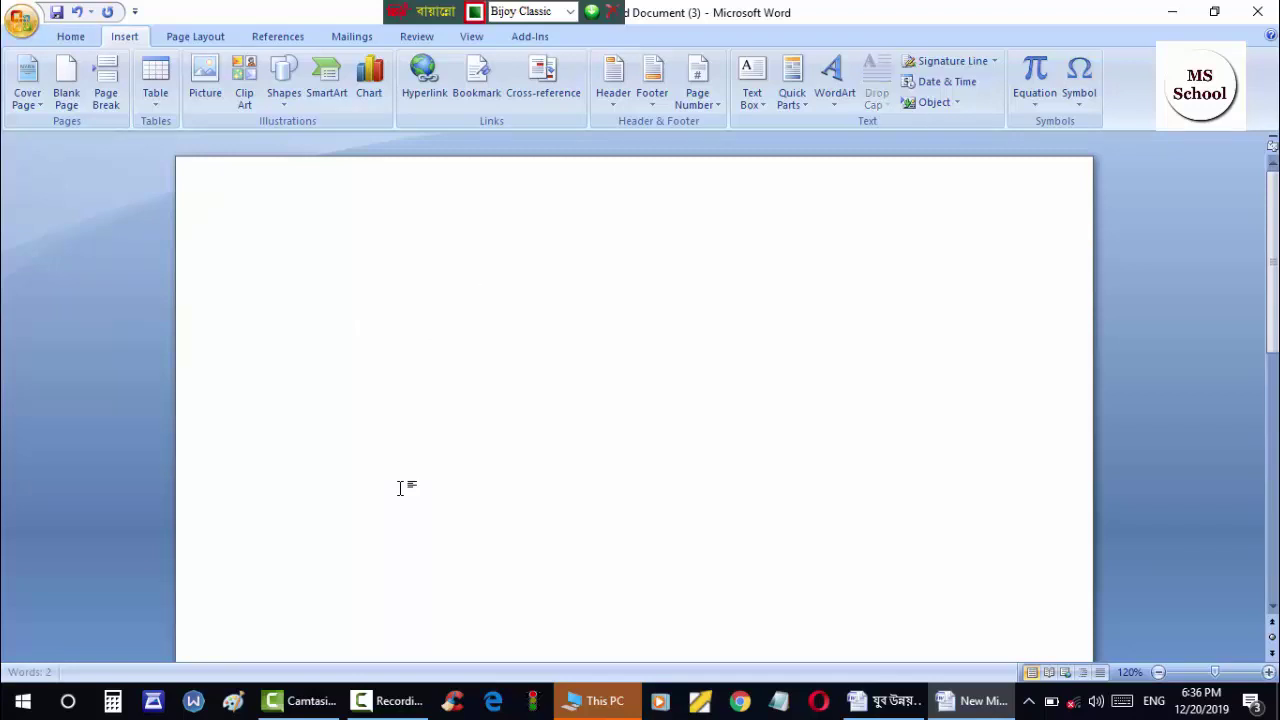
{"action": "type", "text": "আ"}
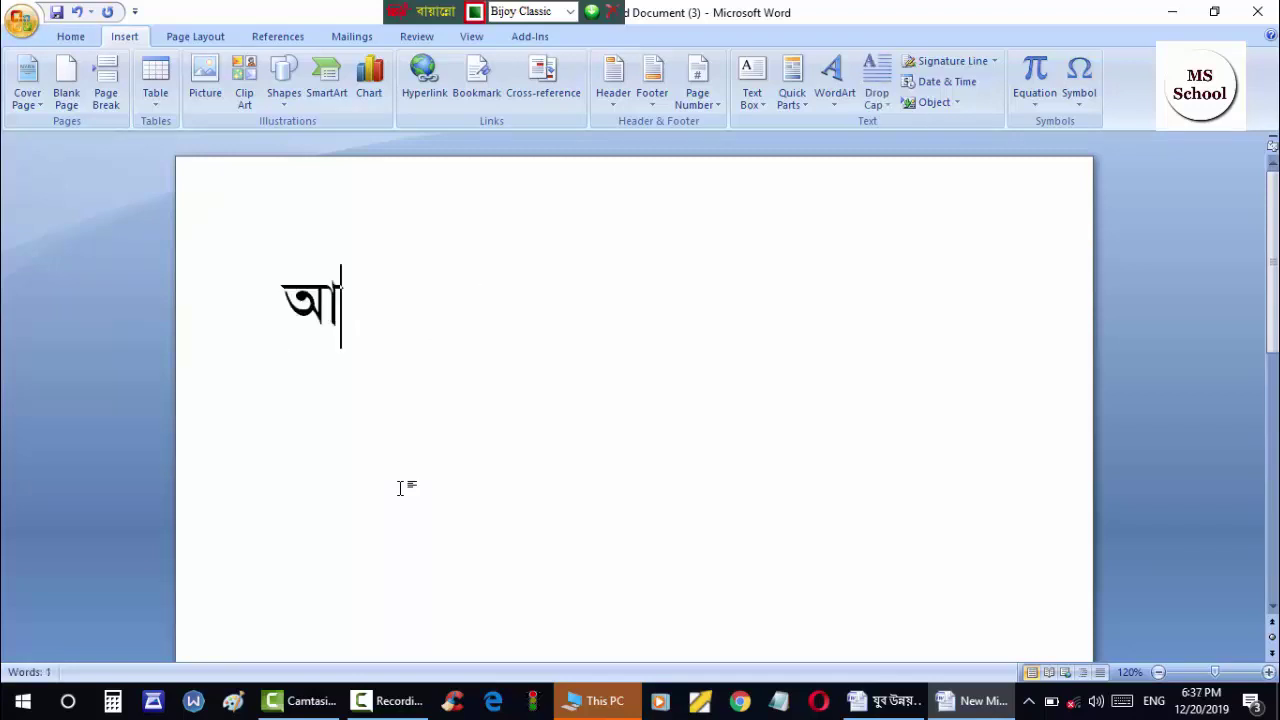
{"action": "type", "text": "ক্ত"}
{"action": "type", "text": "া"}
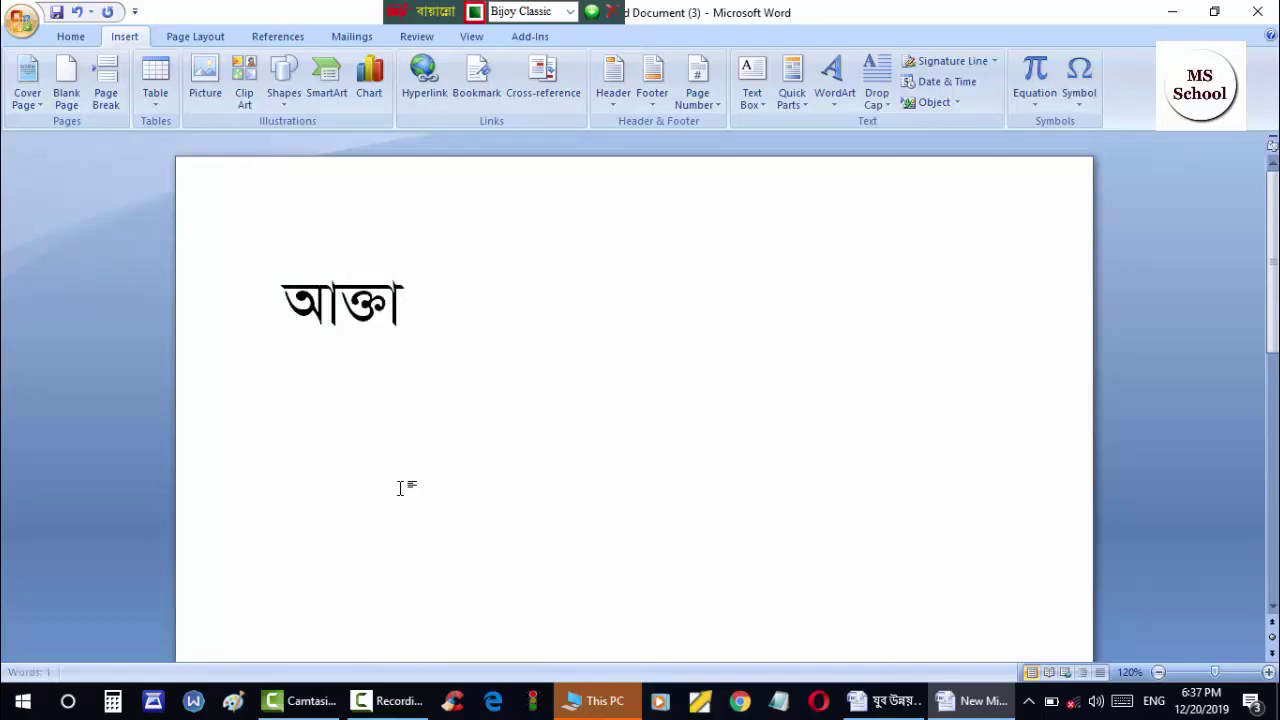
{"action": "type", "text": "র"}
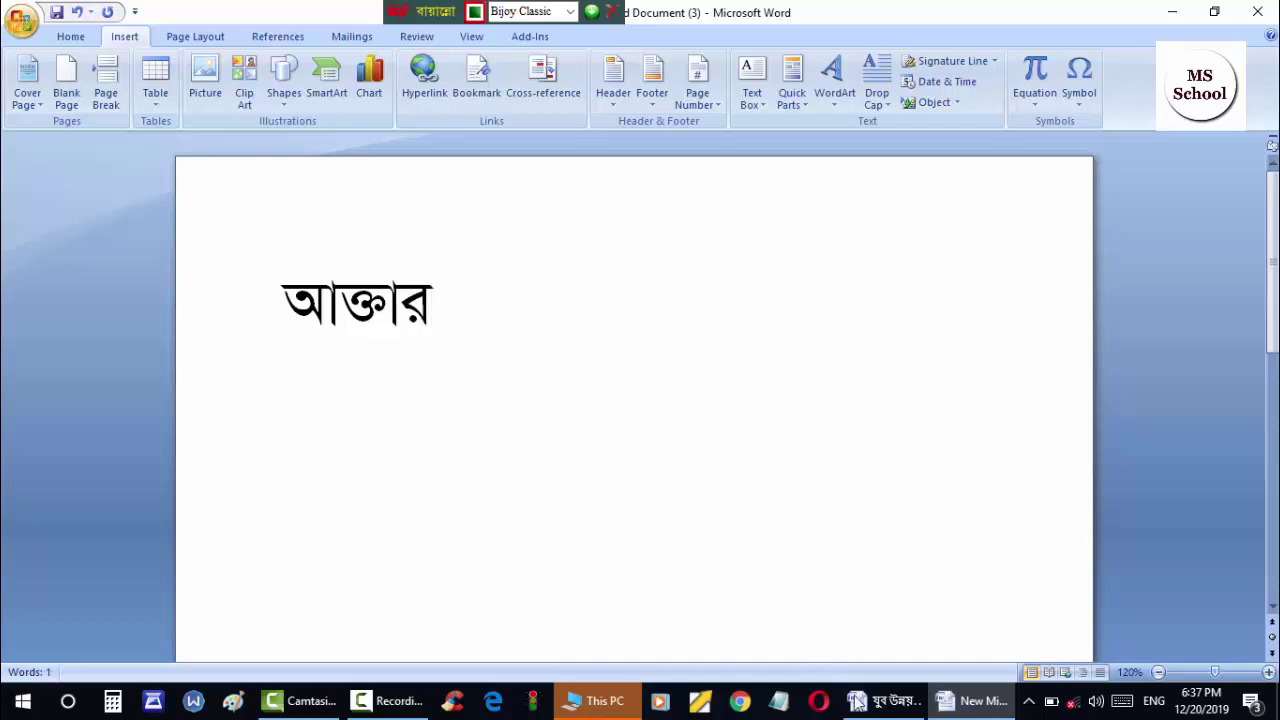
Step: In the lecture notes, correct the misspelling কিরোর্ড to কি বোর্ড
{"action": "left_click", "coordinate": [870, 700]}
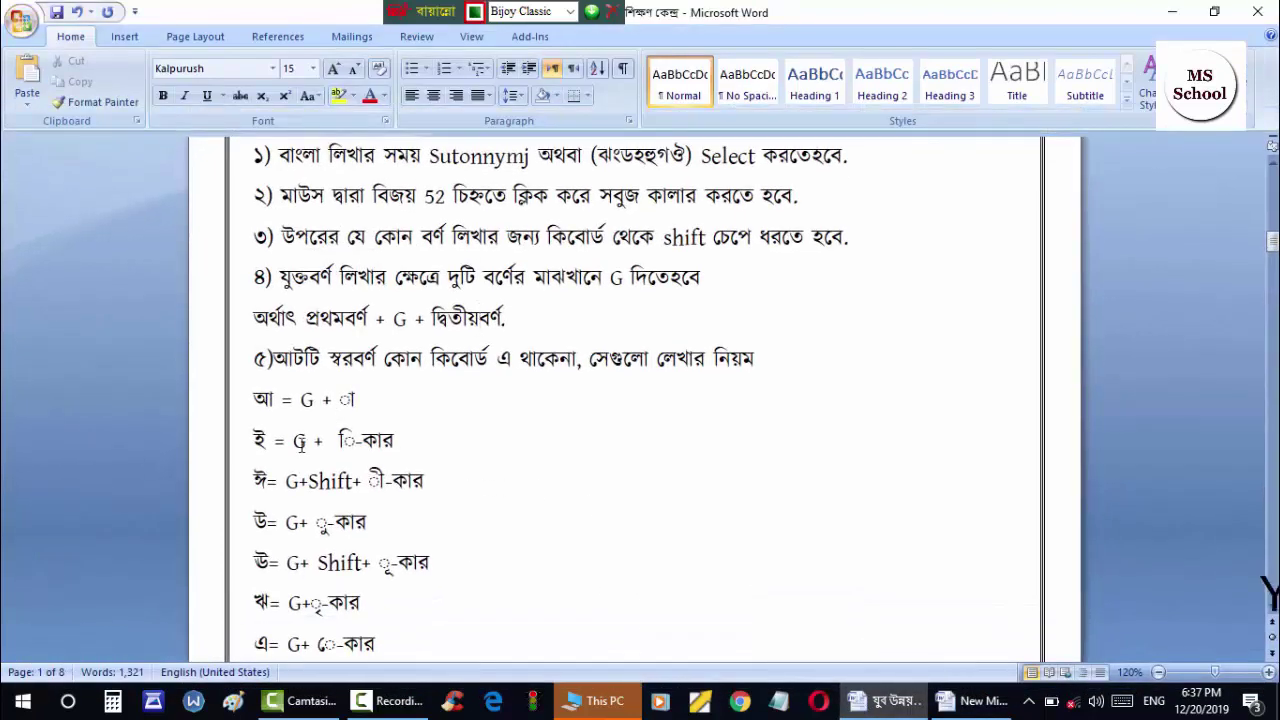
{"action": "scroll", "coordinate": [461, 256], "scroll_direction": "down", "scroll_amount": 1}
{"action": "left_click", "coordinate": [461, 256]}
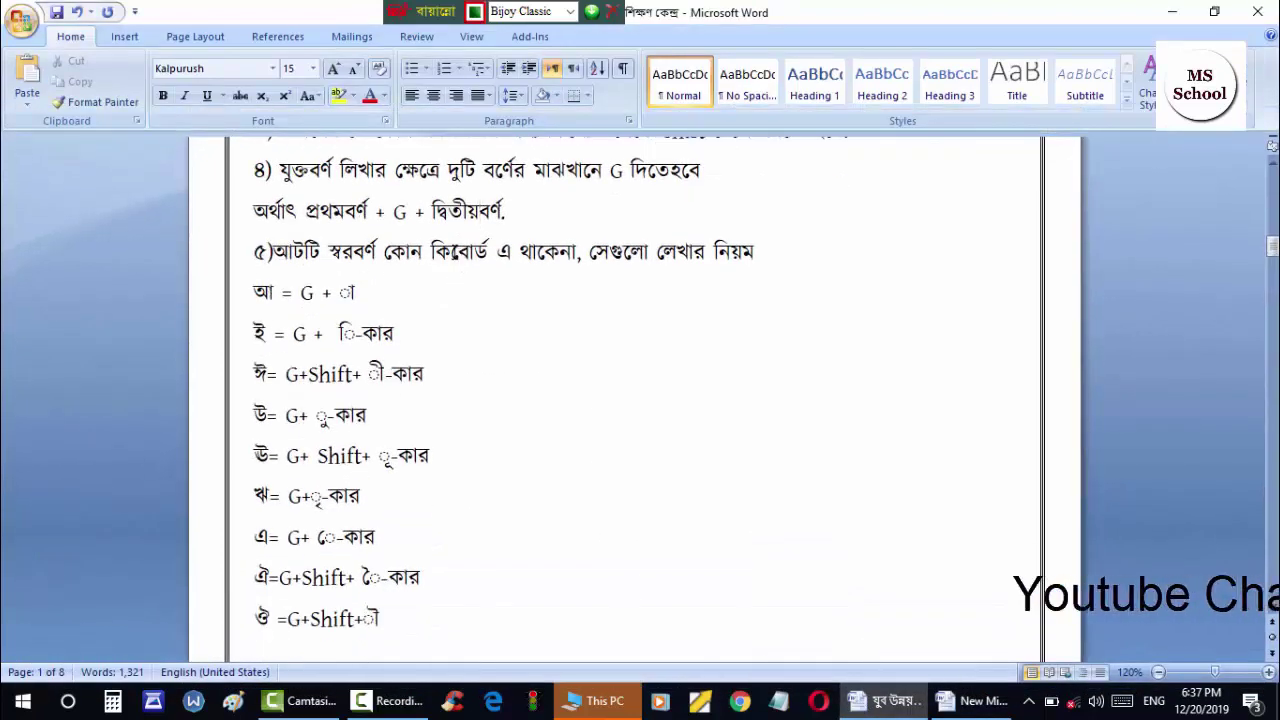
{"action": "key", "text": "Delete"}
{"action": "type", "text": "ব"}
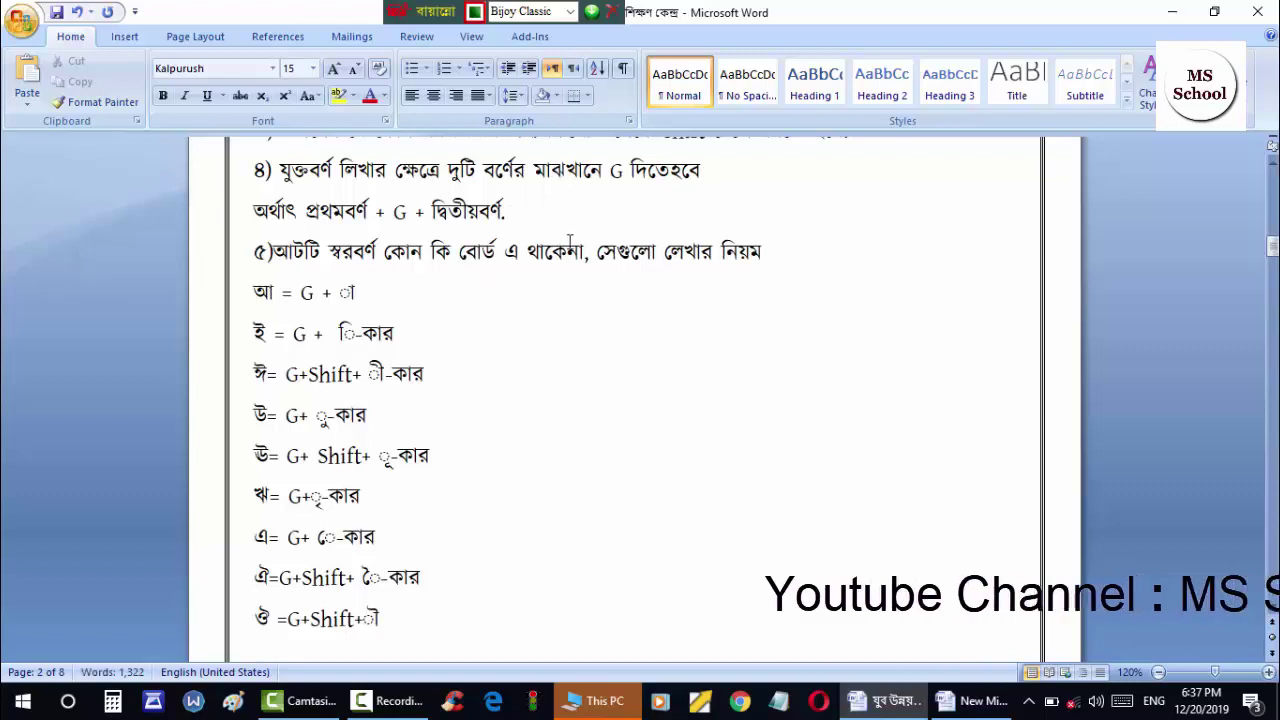
Step: Review the ঈ vowel rule in the notes, then return to the practice document
{"action": "scroll", "coordinate": [424, 446], "scroll_direction": "down", "scroll_amount": 1}
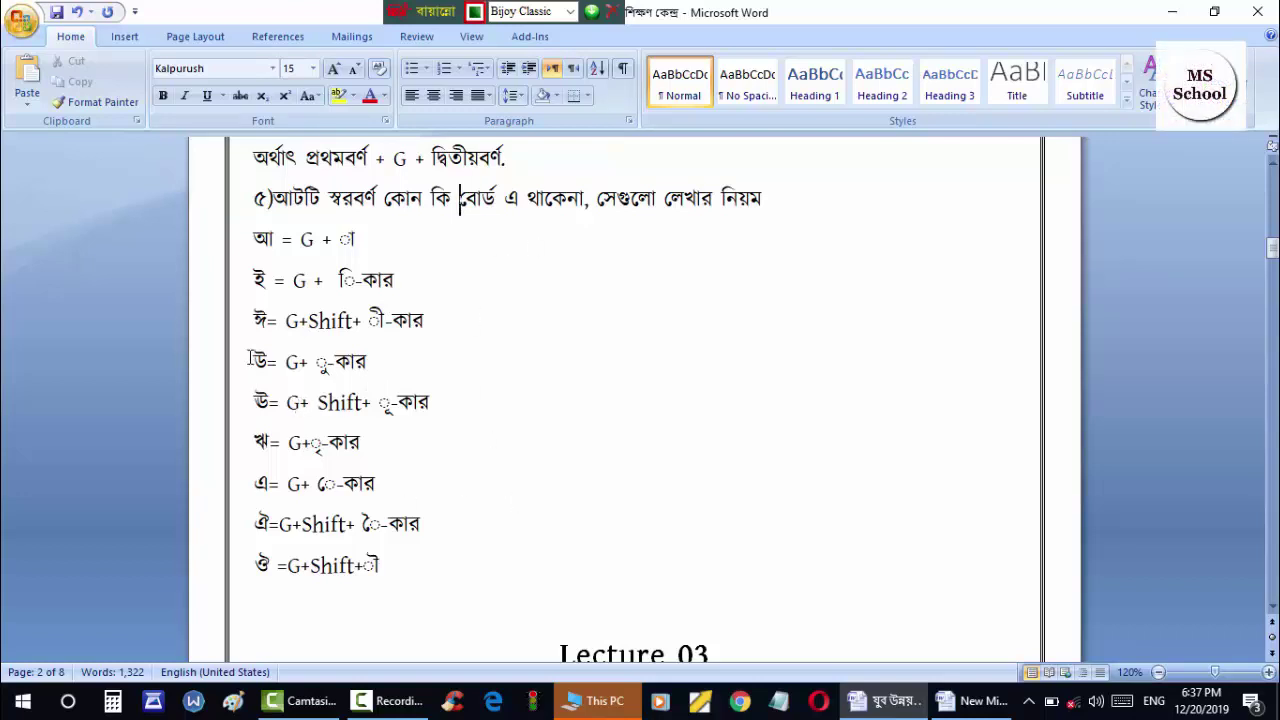
{"action": "left_click", "coordinate": [276, 238]}
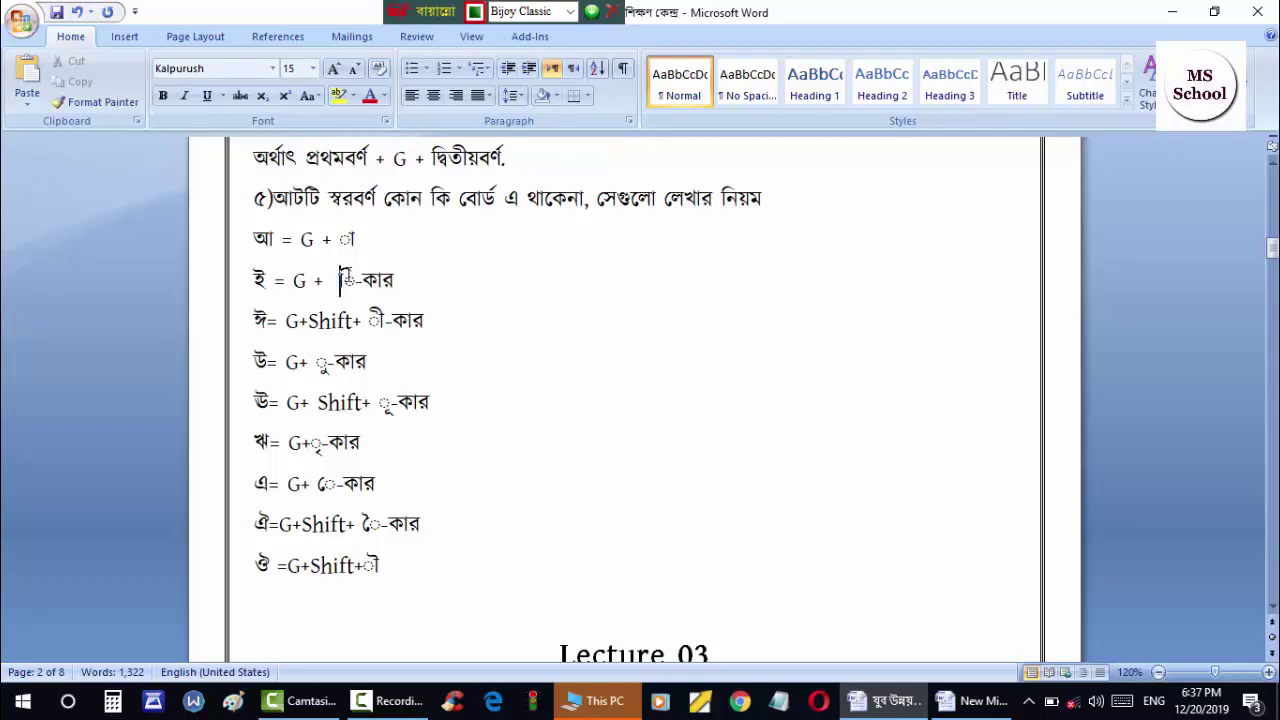
{"action": "key", "text": "Down"}
{"action": "key", "text": "Down"}
{"action": "key", "text": "End"}
{"action": "left_click", "coordinate": [984, 700]}
Step: Replace আক্তা with the vowels ই ঈ ঈ using Bijoy's G-plus-kar combinations
{"action": "key", "text": "BackSpace"}
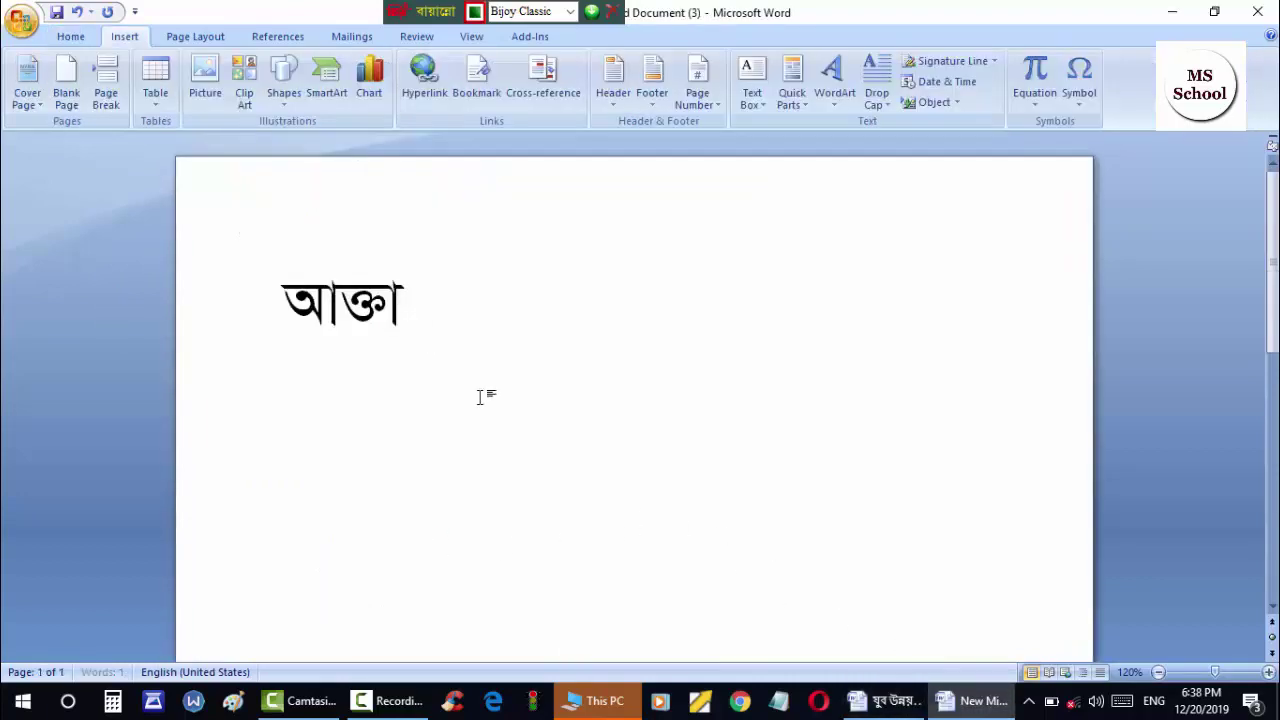
{"action": "key", "text": "BackSpace"}
{"action": "key", "text": "BackSpace"}
{"action": "key", "text": "BackSpace"}
{"action": "key", "text": "BackSpace"}
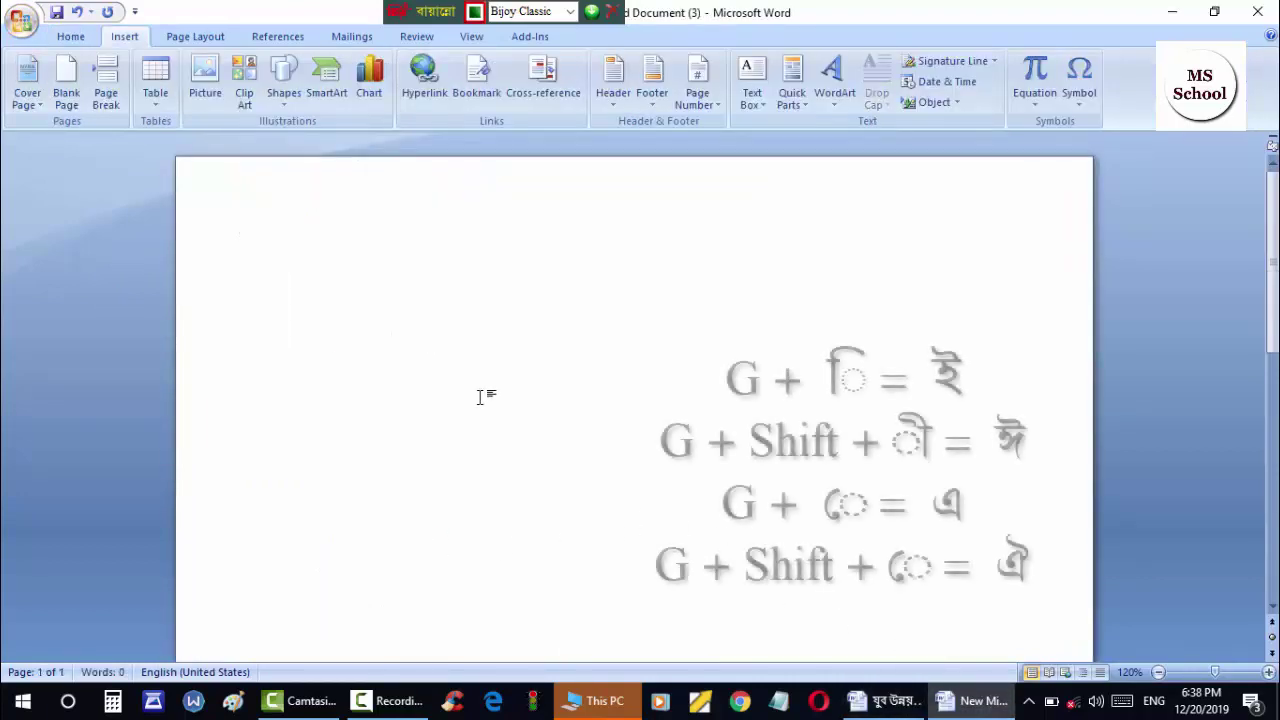
{"action": "type", "text": "ঈ"}
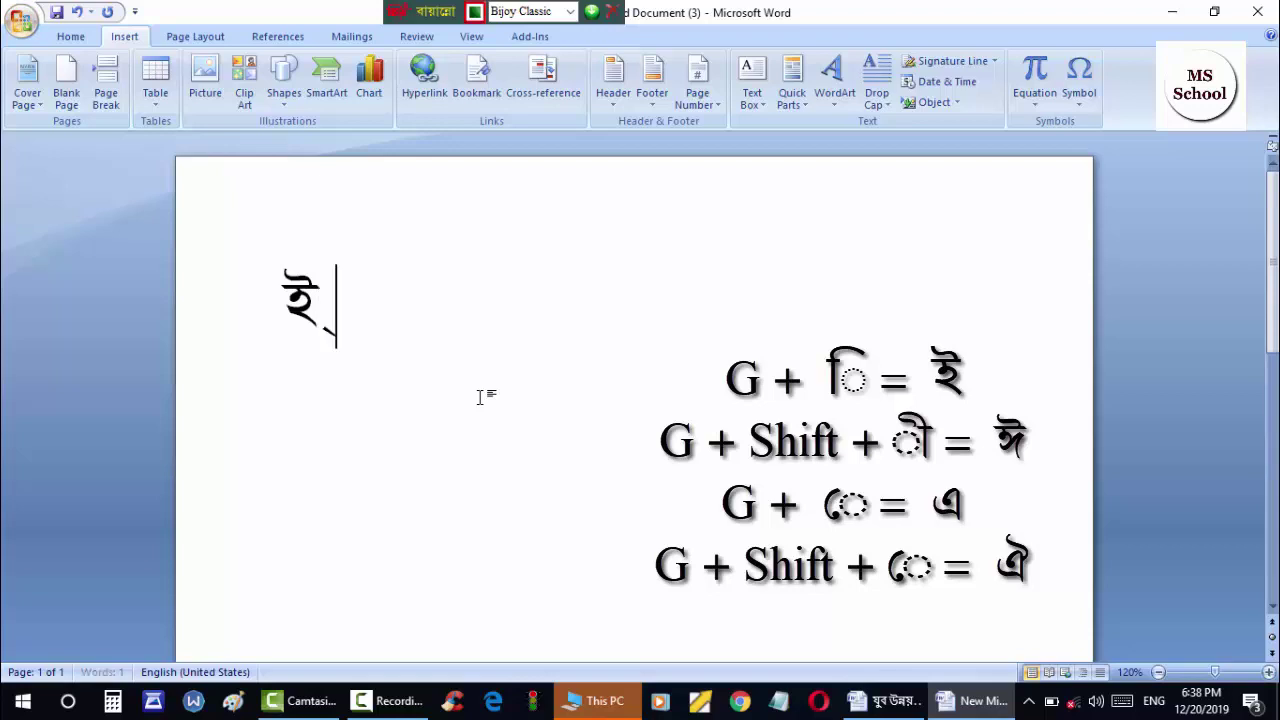
{"action": "type", "text": "ঈ"}
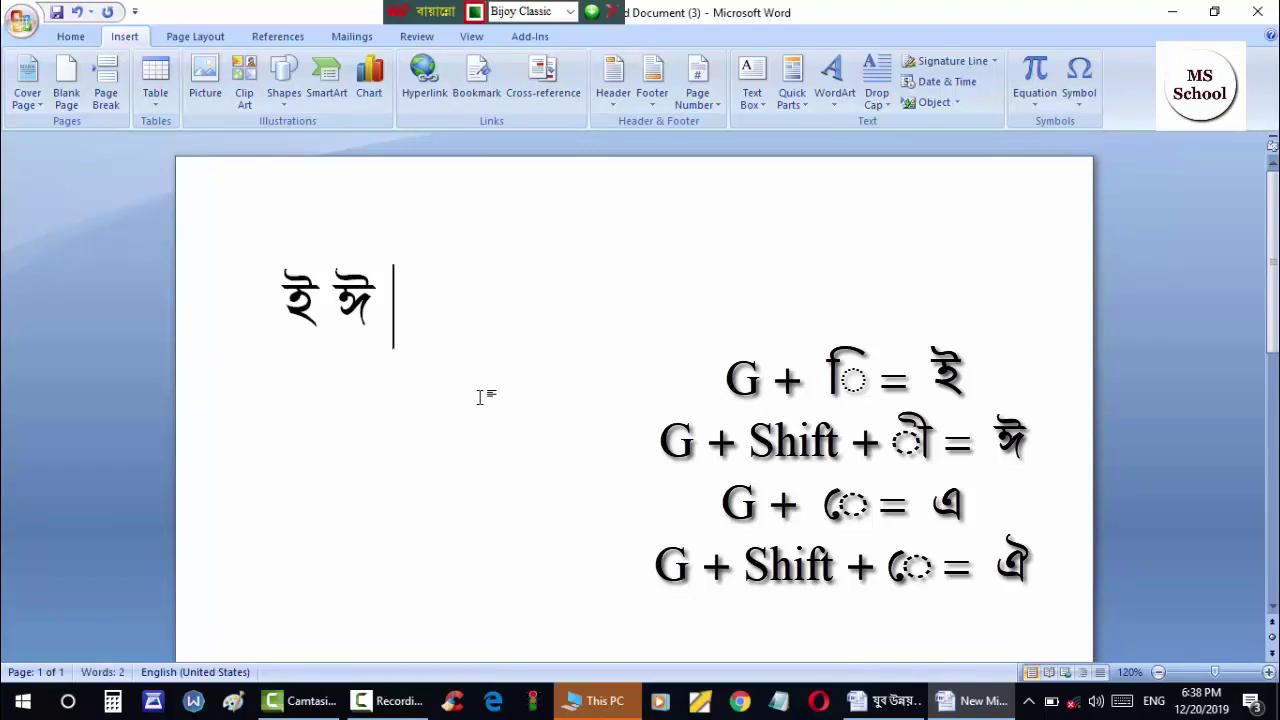
{"action": "type", "text": "g"}
{"action": "type", "text": "D"}
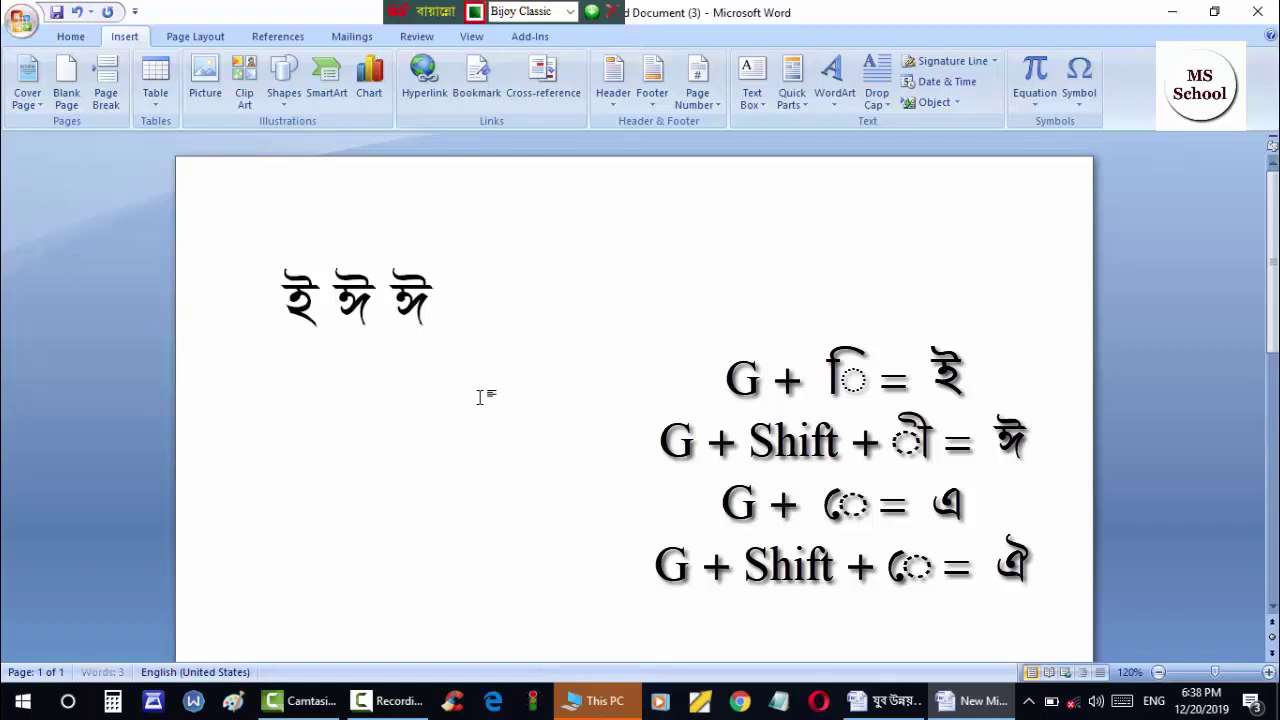
{"action": "type", "text": "g"}
{"action": "type", "text": "c"}
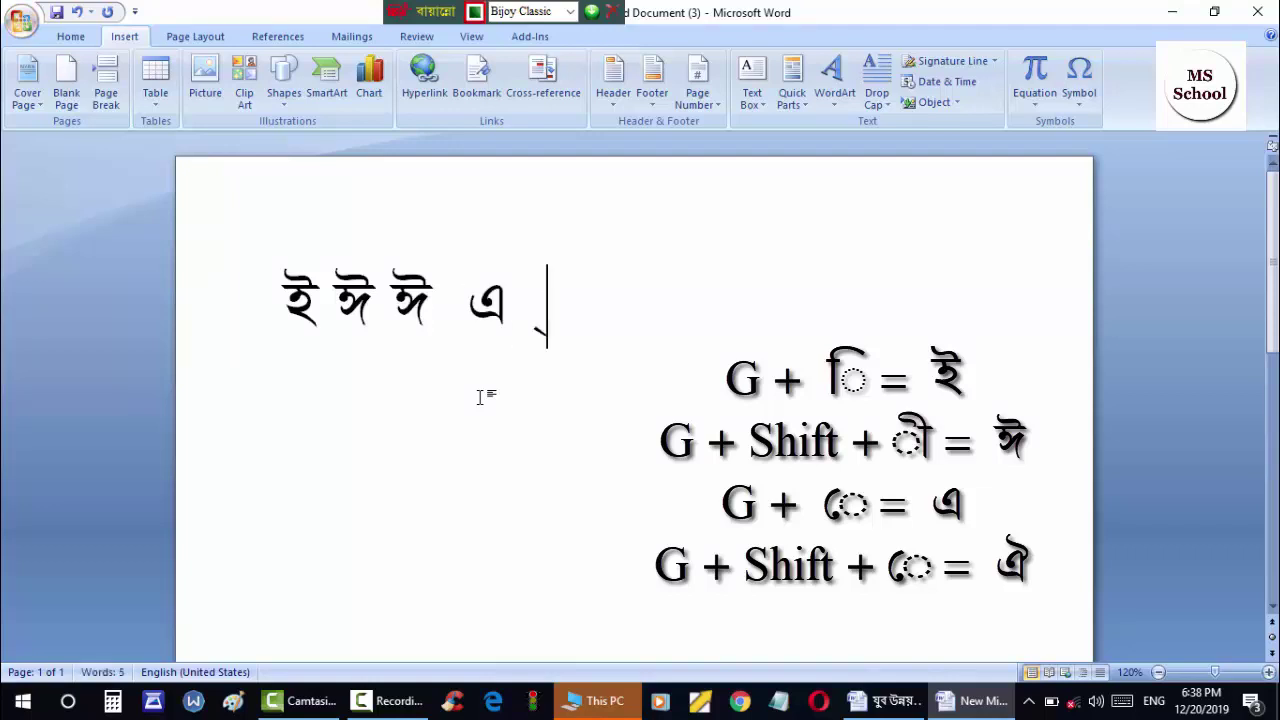
{"action": "type", "text": "C"}
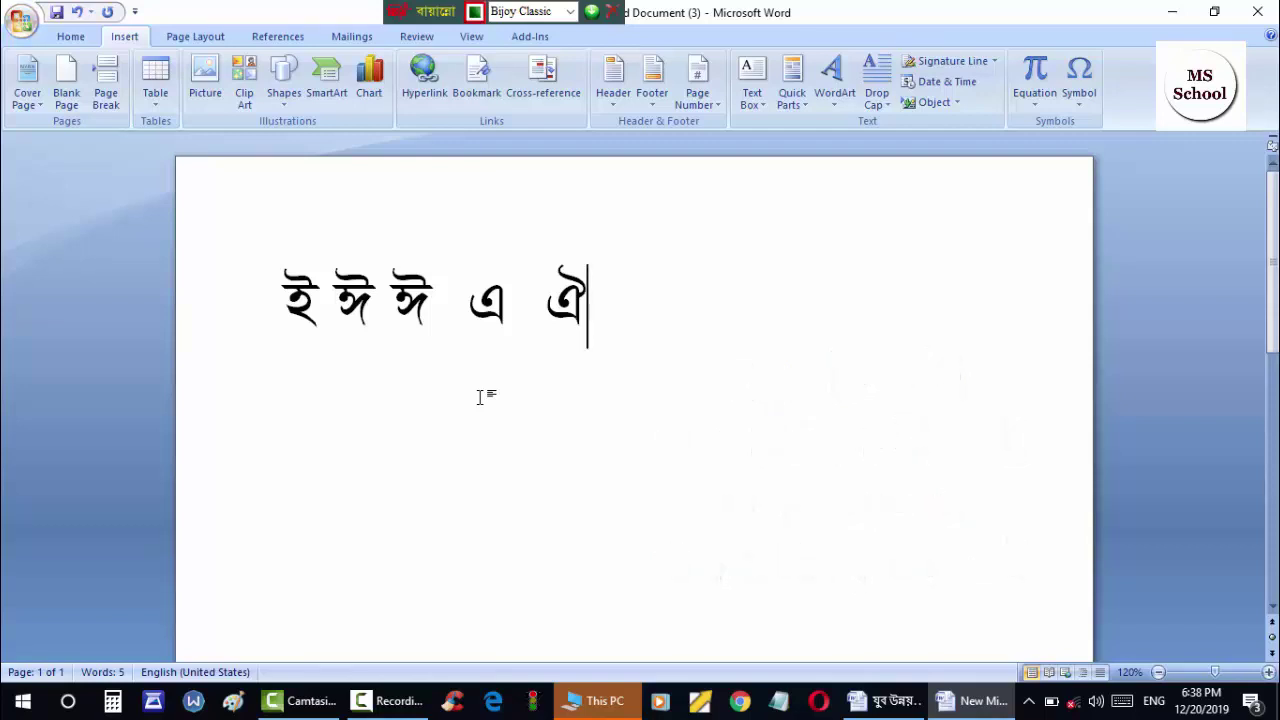
Step: Erase the vowel line, then type a trial বী and delete it
{"action": "key", "text": "BackSpace"}
{"action": "key", "text": "BackSpace"}
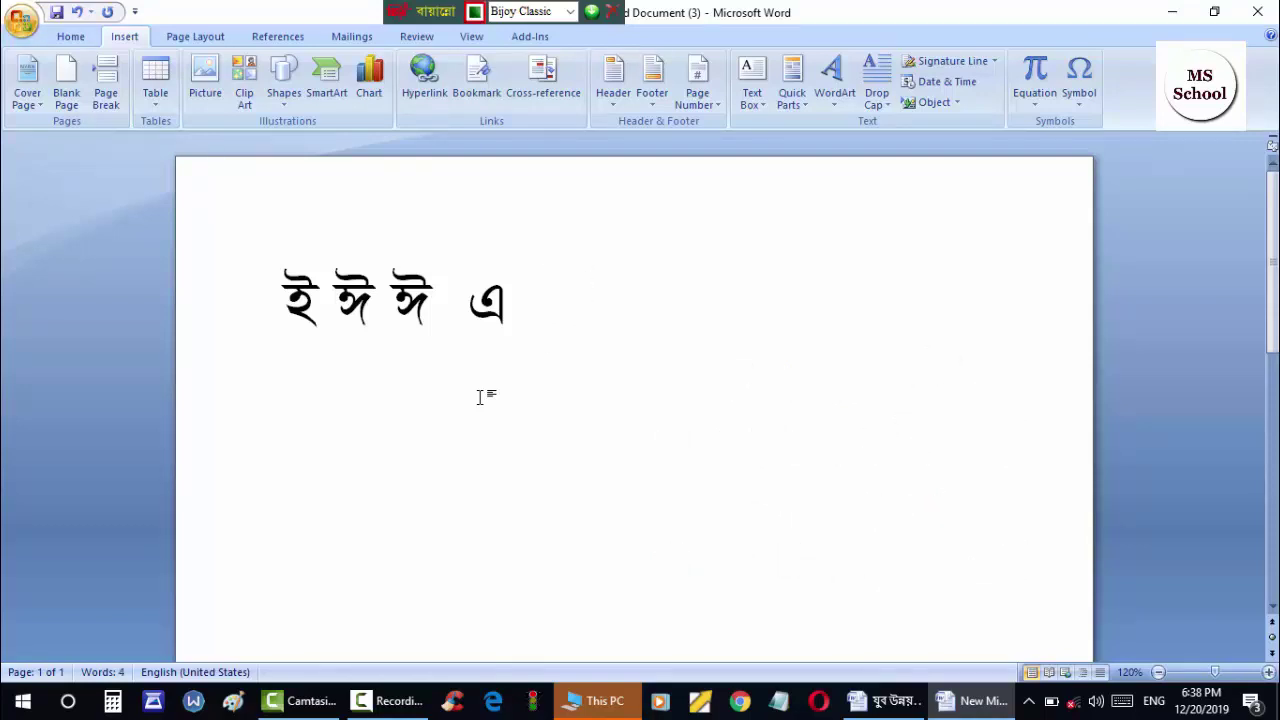
{"action": "key", "text": "BackSpace"}
{"action": "key", "text": "BackSpace"}
{"action": "key", "text": "BackSpace"}
{"action": "key", "text": "BackSpace"}
{"action": "key", "text": "BackSpace"}
{"action": "key", "text": "BackSpace"}
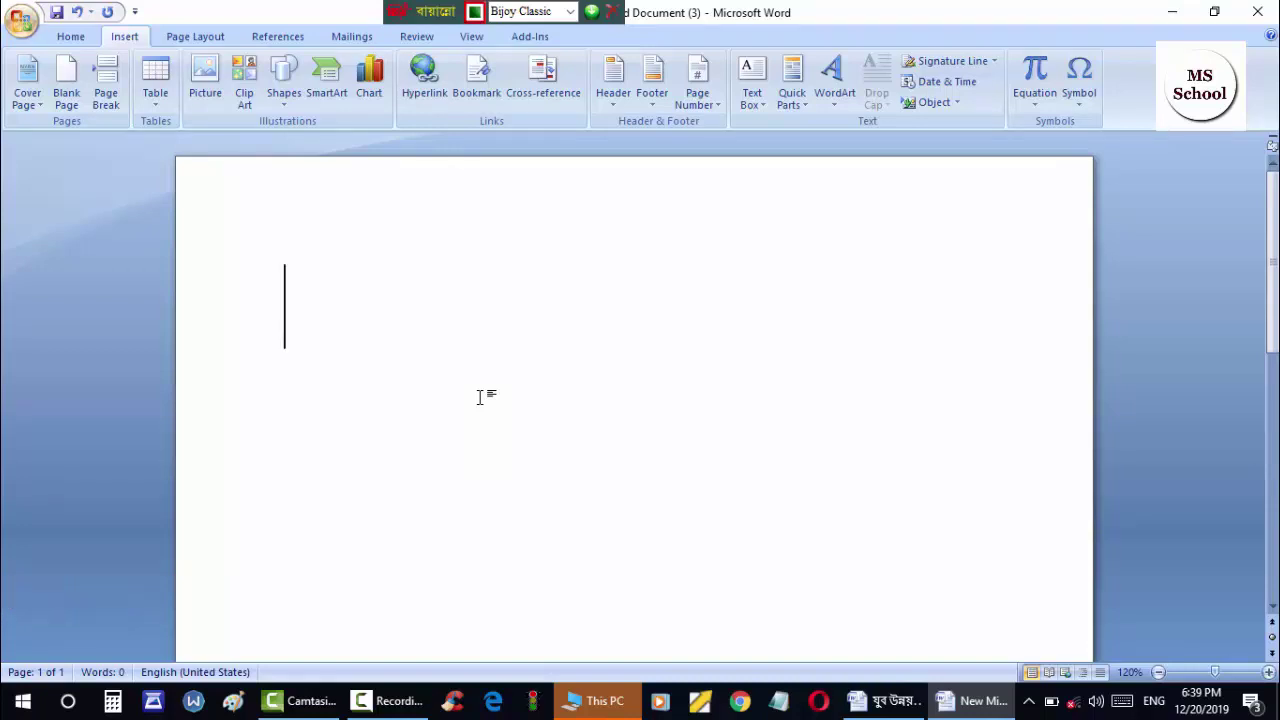
{"action": "type", "text": "ব"}
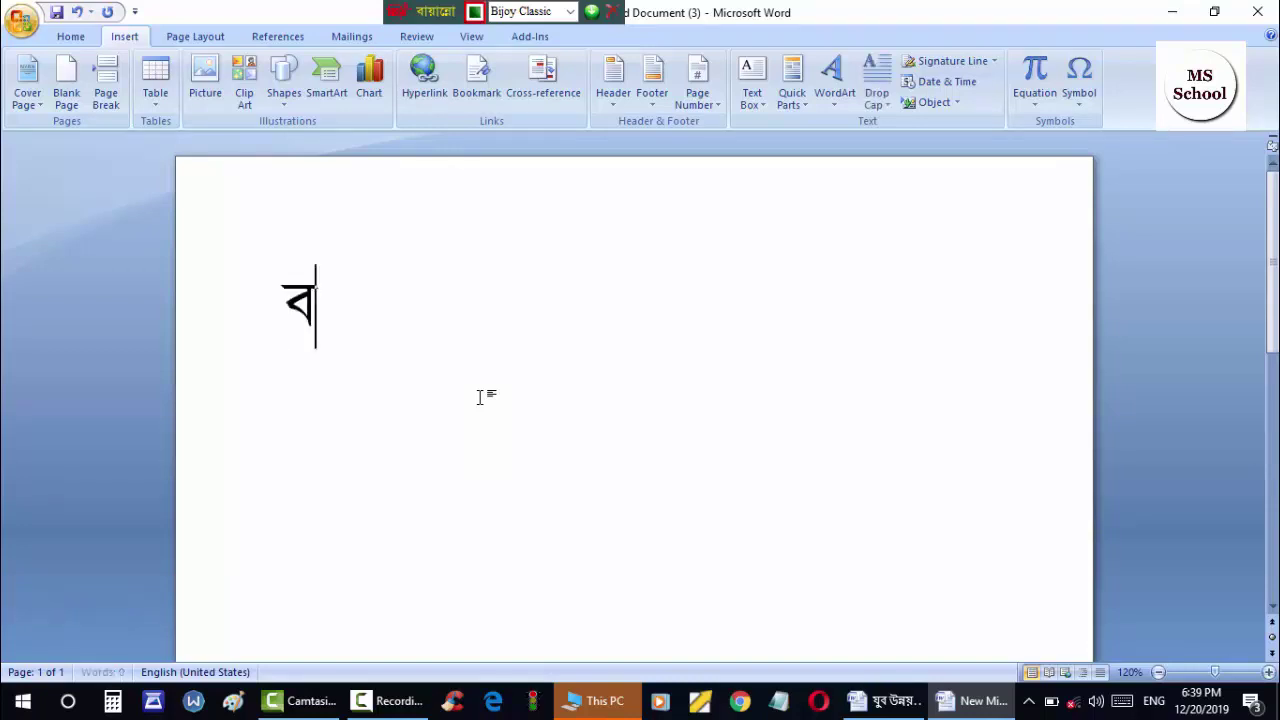
{"action": "type", "text": "ী"}
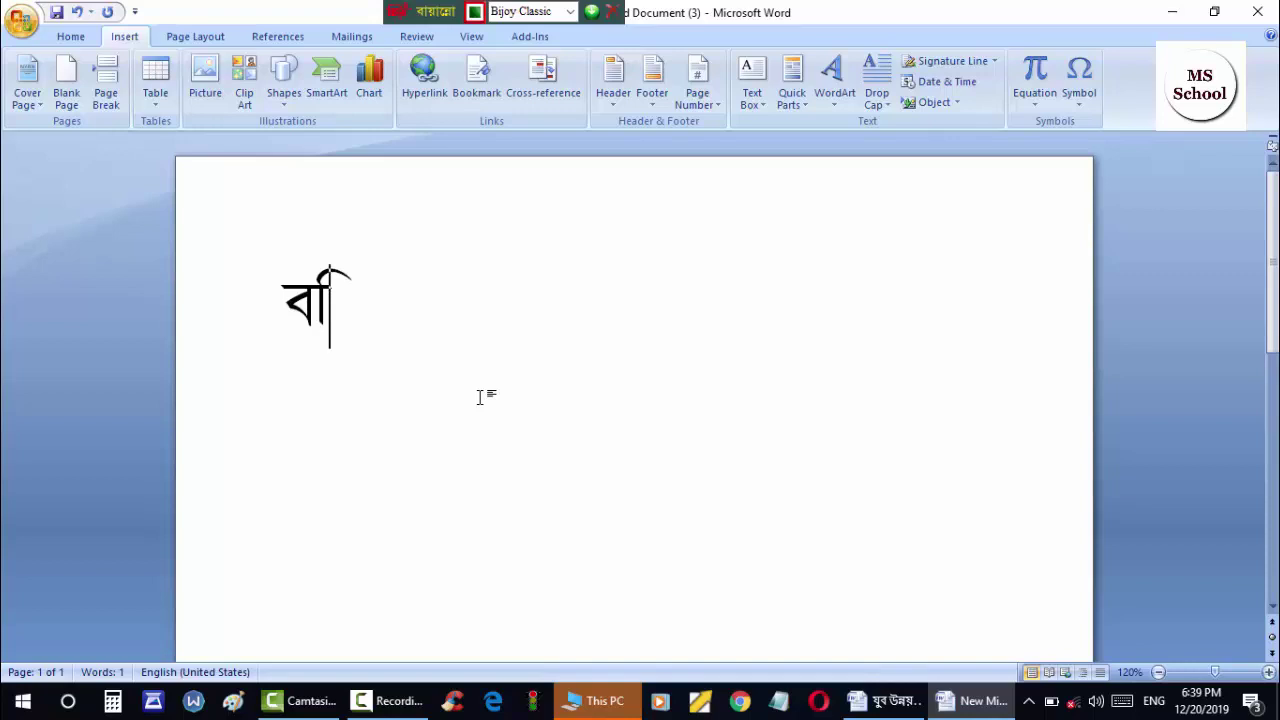
{"action": "key", "text": "BackSpace"}
{"action": "key", "text": "BackSpace"}
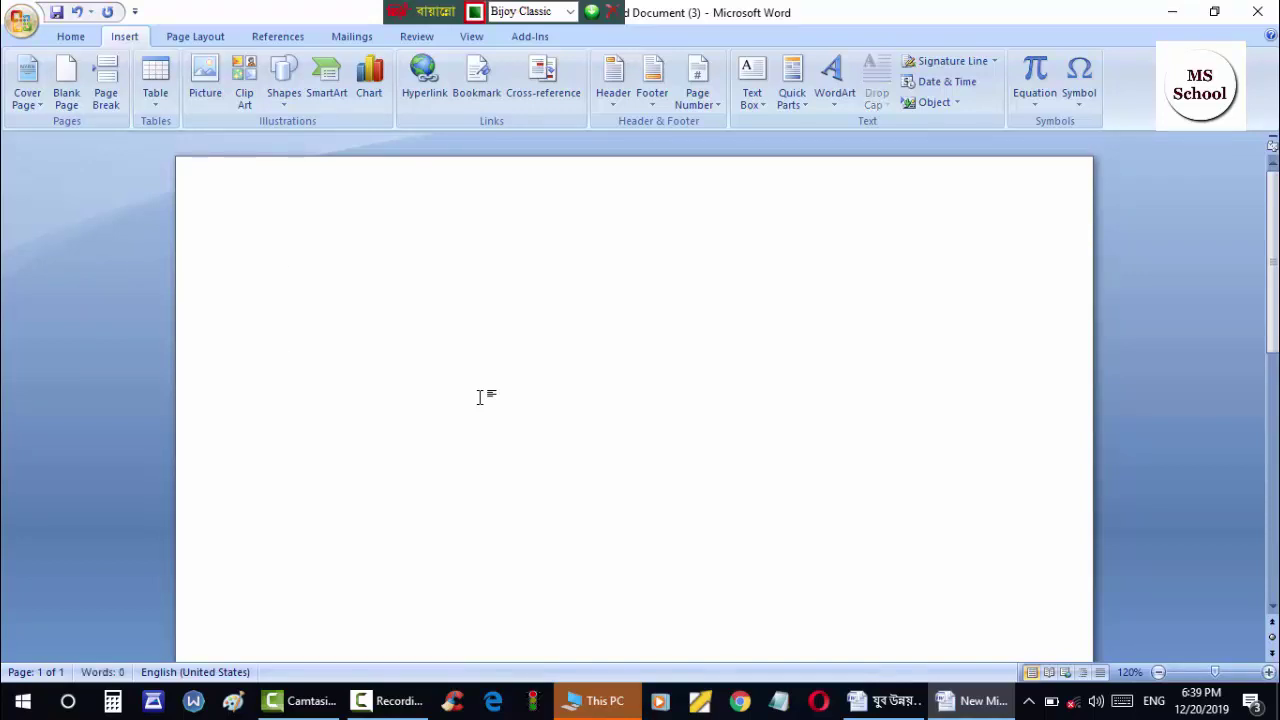
Step: Type বিজ্ঞান in SutonnyMJ, using G between জ and ঞ for the conjunct
{"action": "type", "text": "ি"}
{"action": "type", "text": "ব"}
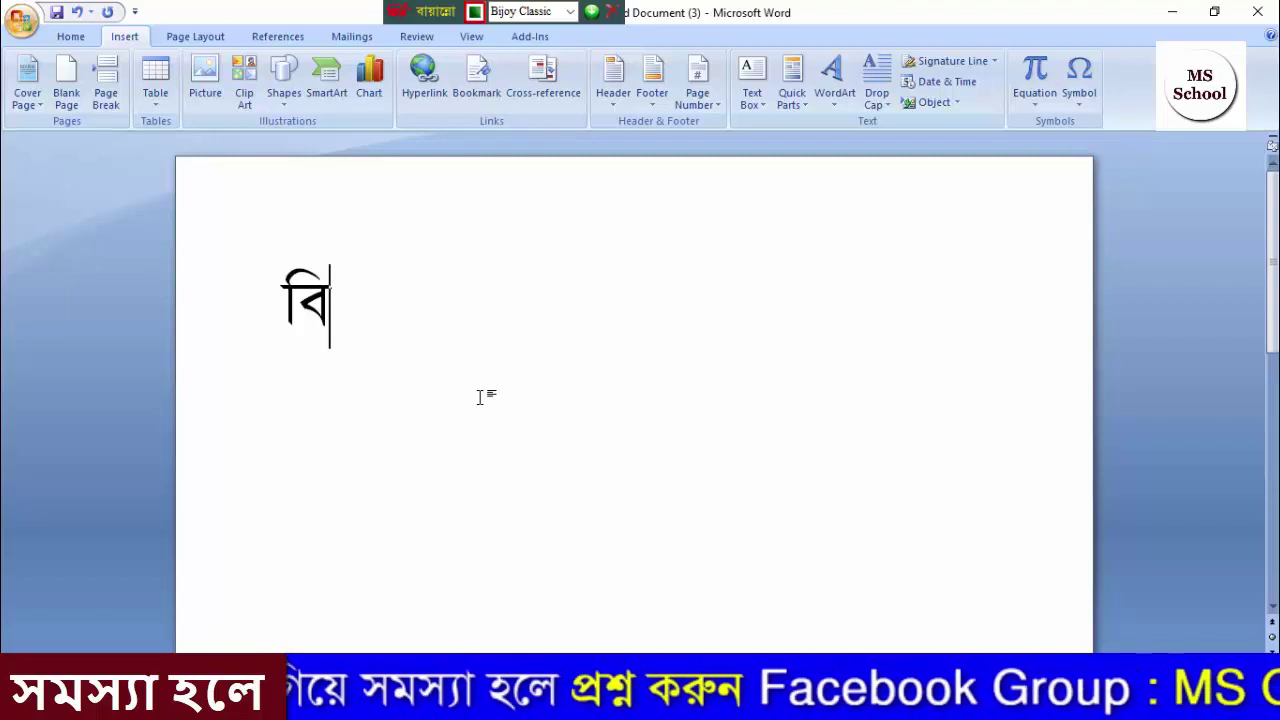
{"action": "type", "text": "জ"}
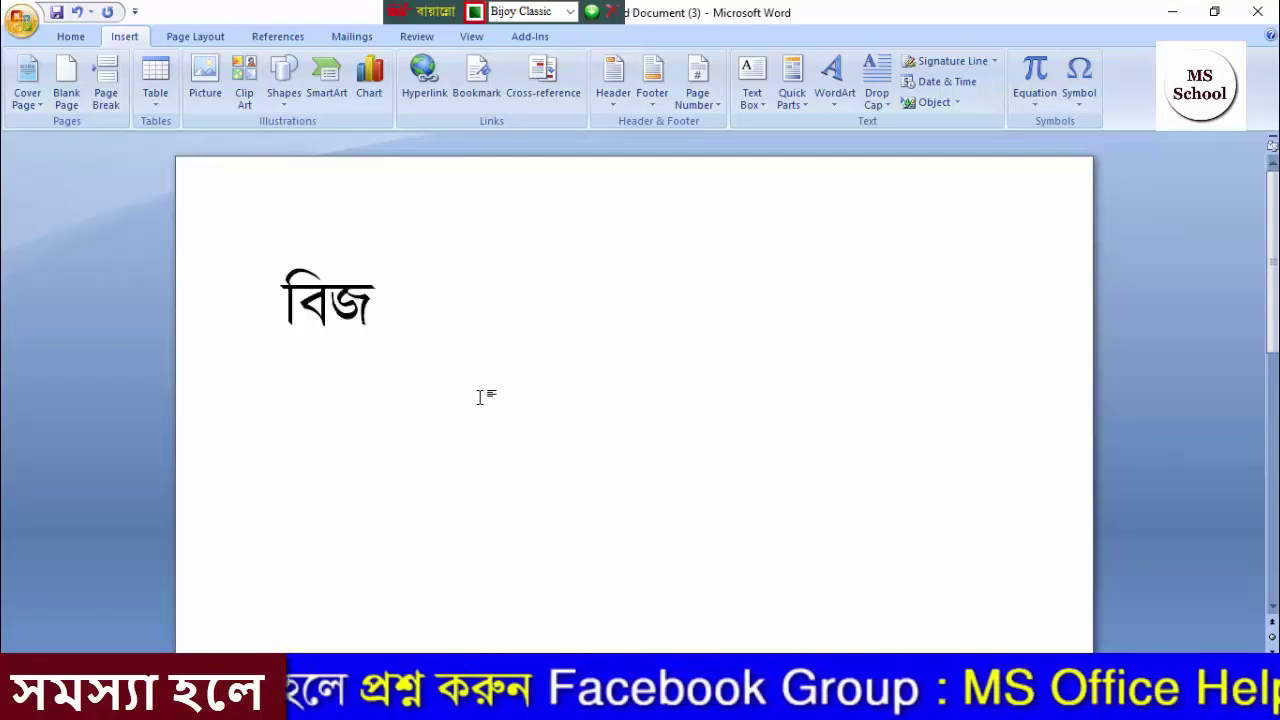
{"action": "type", "text": "্"}
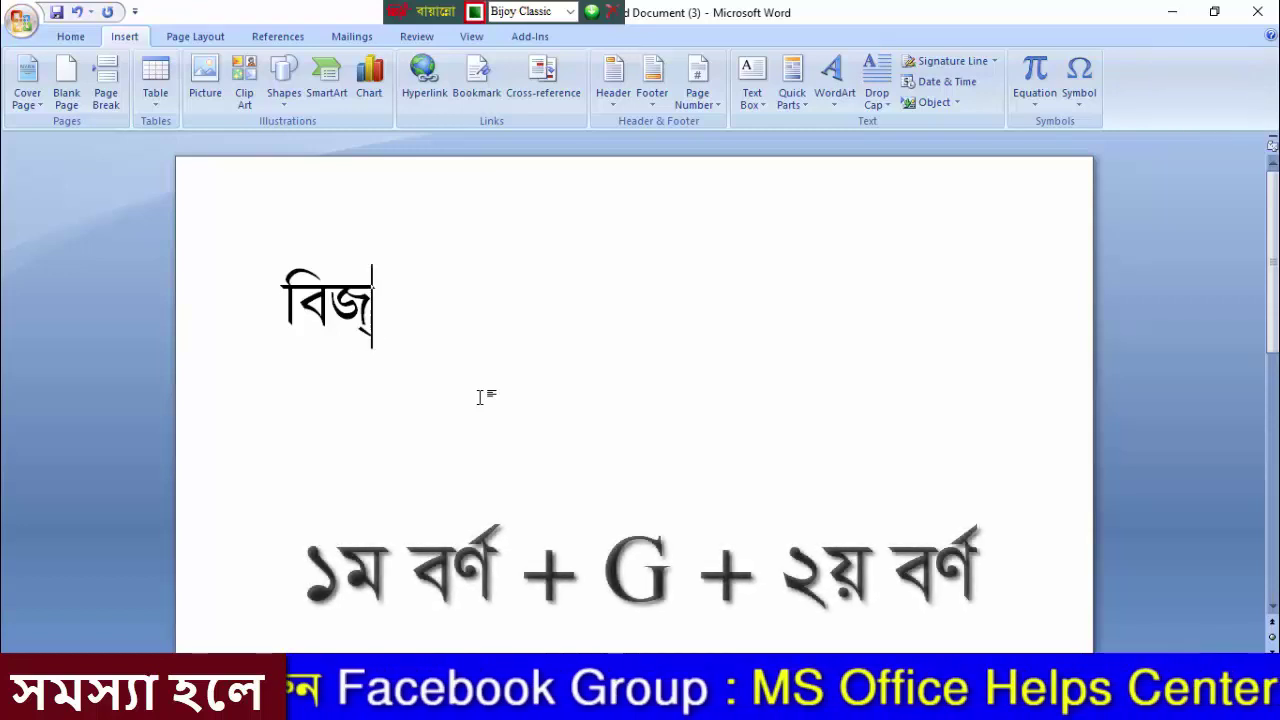
{"action": "type", "text": "ঞ"}
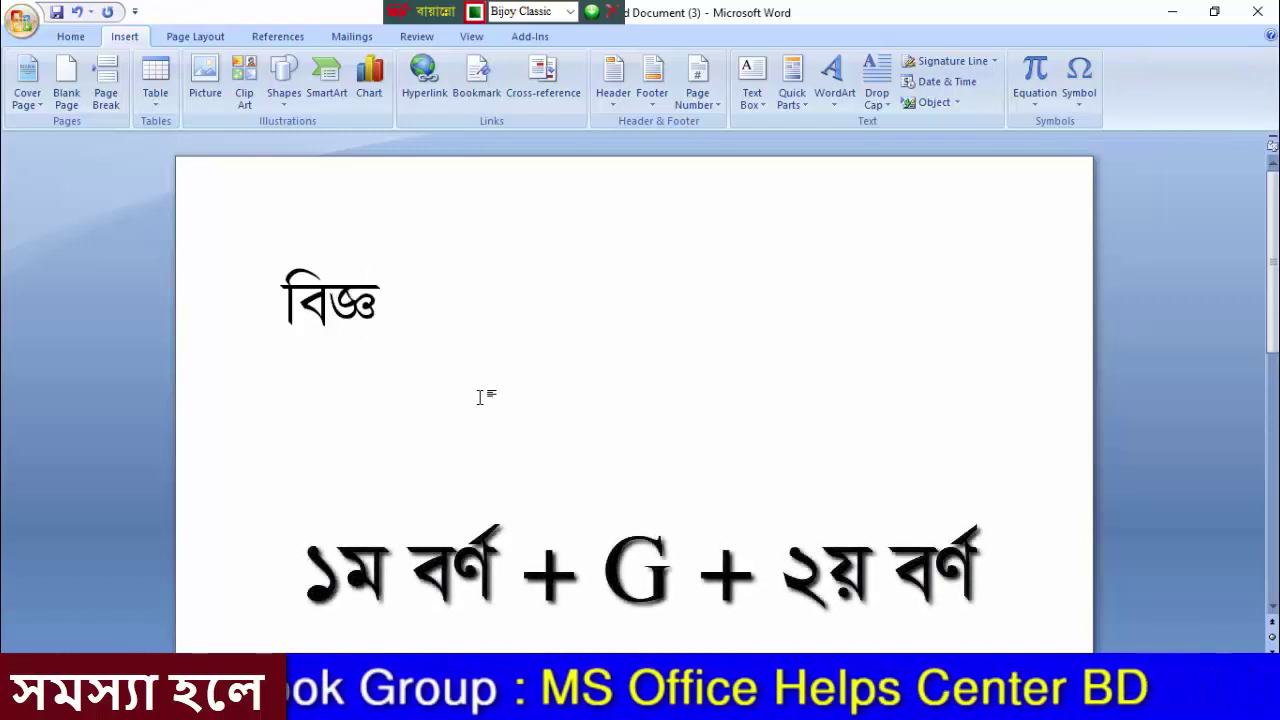
{"action": "type", "text": "ান"}
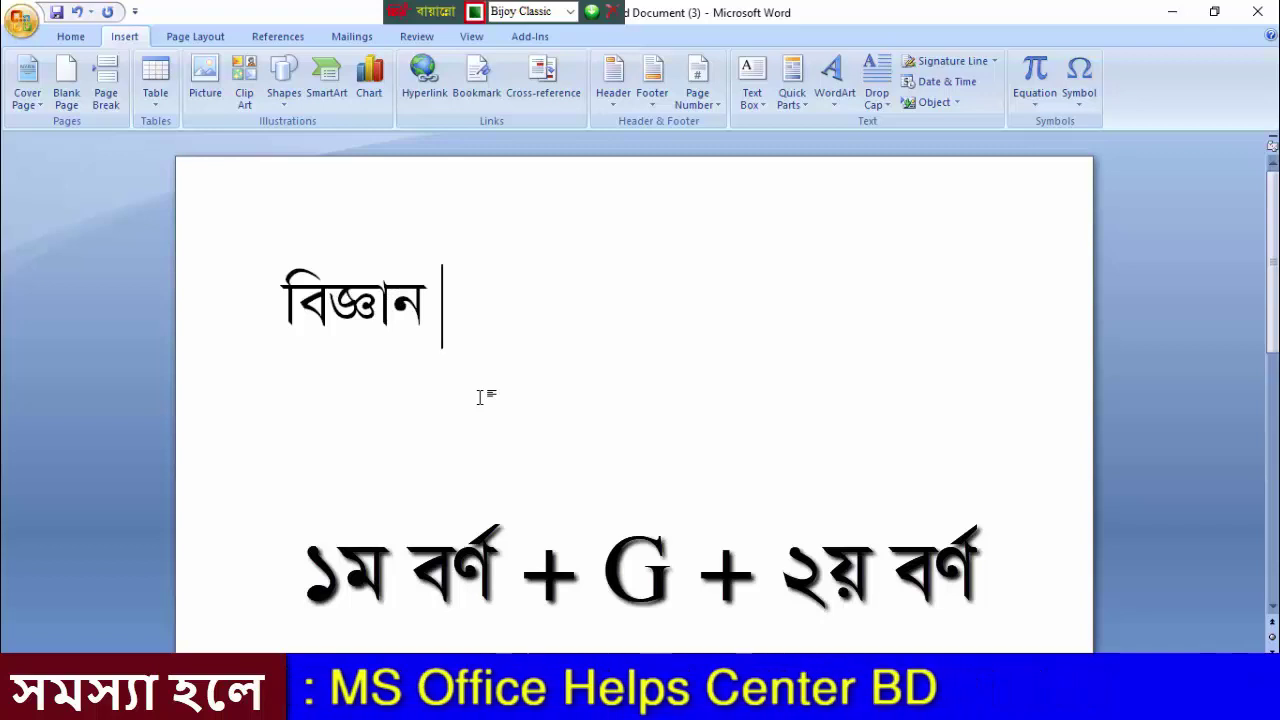